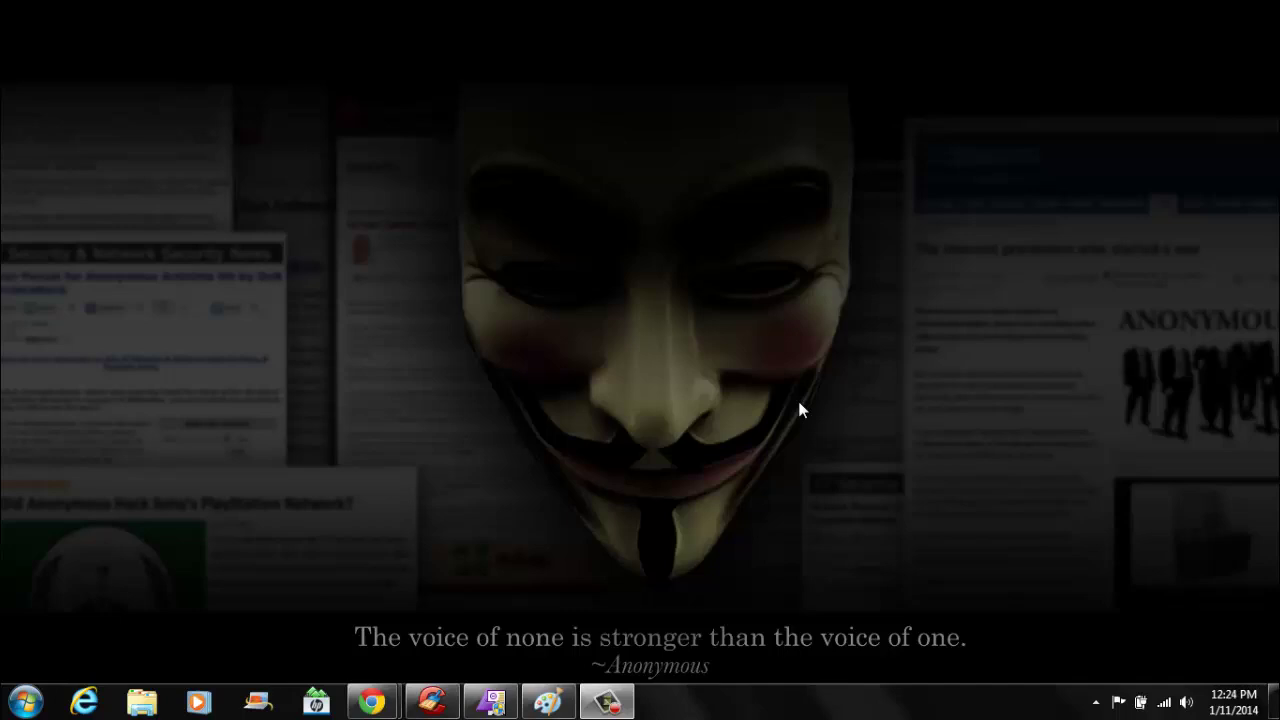
Step: Switch to Paint and sketch three boxes, with an arrow from the middle box into the upper-left one and a line to the lower-right one
click(548, 701)
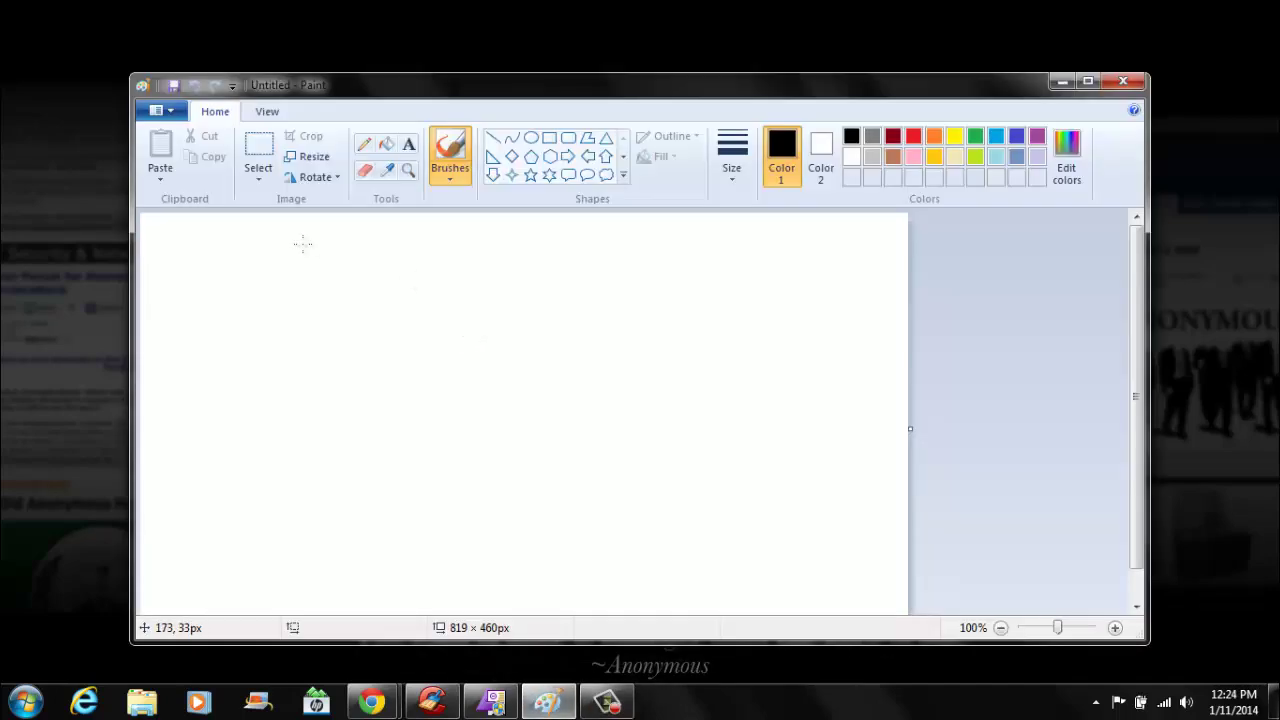
mouse_move(324, 252)
mouse_down()
mouse_move(207, 251)
mouse_move(200, 356)
mouse_move(344, 360)
mouse_move(320, 250)
mouse_up()
mouse_move(738, 410)
mouse_down()
mouse_move(814, 560)
mouse_move(857, 420)
mouse_move(709, 397)
mouse_up()
drag(452, 342, 464, 370)
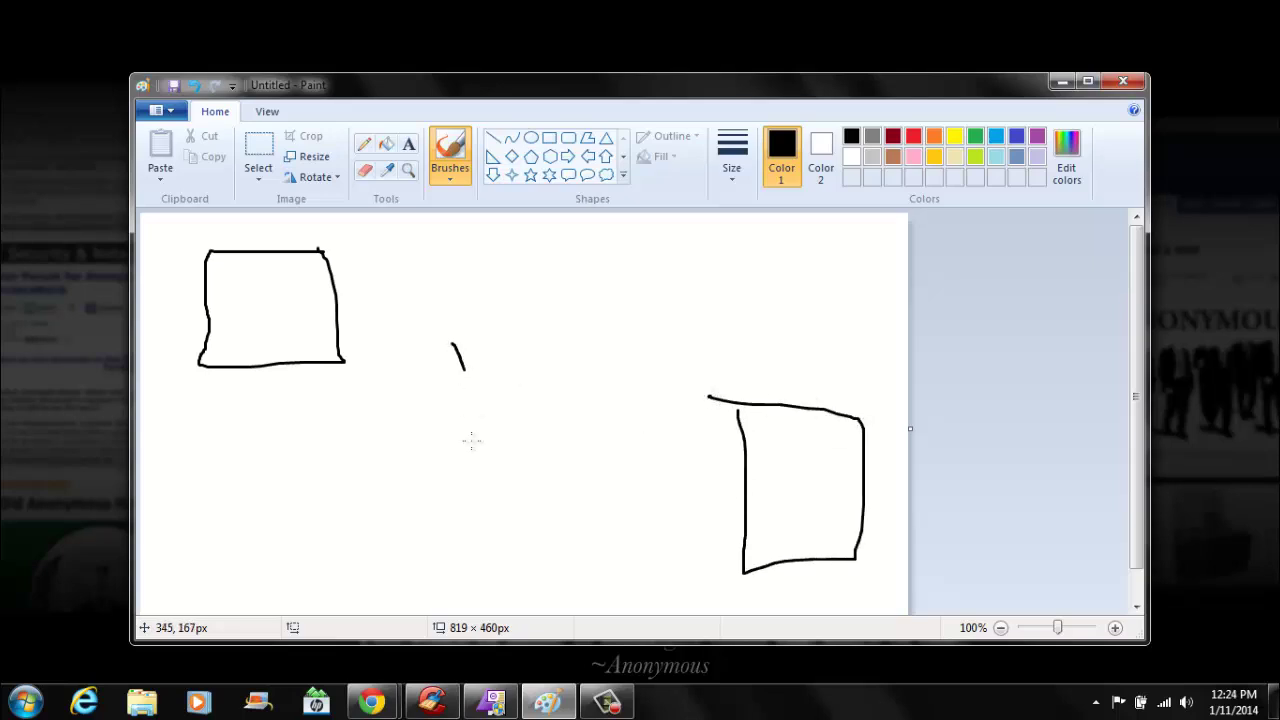
mouse_move(471, 440)
mouse_down()
mouse_move(590, 456)
mouse_move(520, 310)
mouse_move(450, 338)
mouse_move(466, 370)
mouse_move(304, 304)
mouse_move(311, 322)
mouse_up()
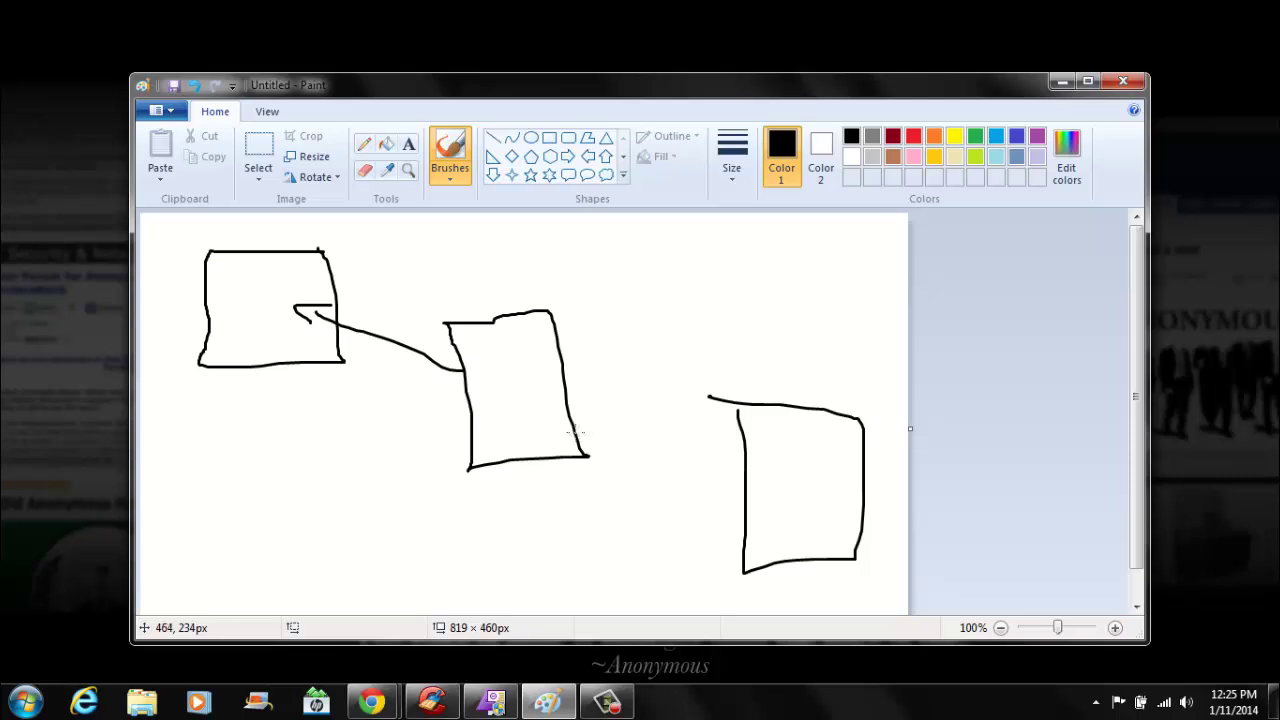
drag(577, 432, 746, 490)
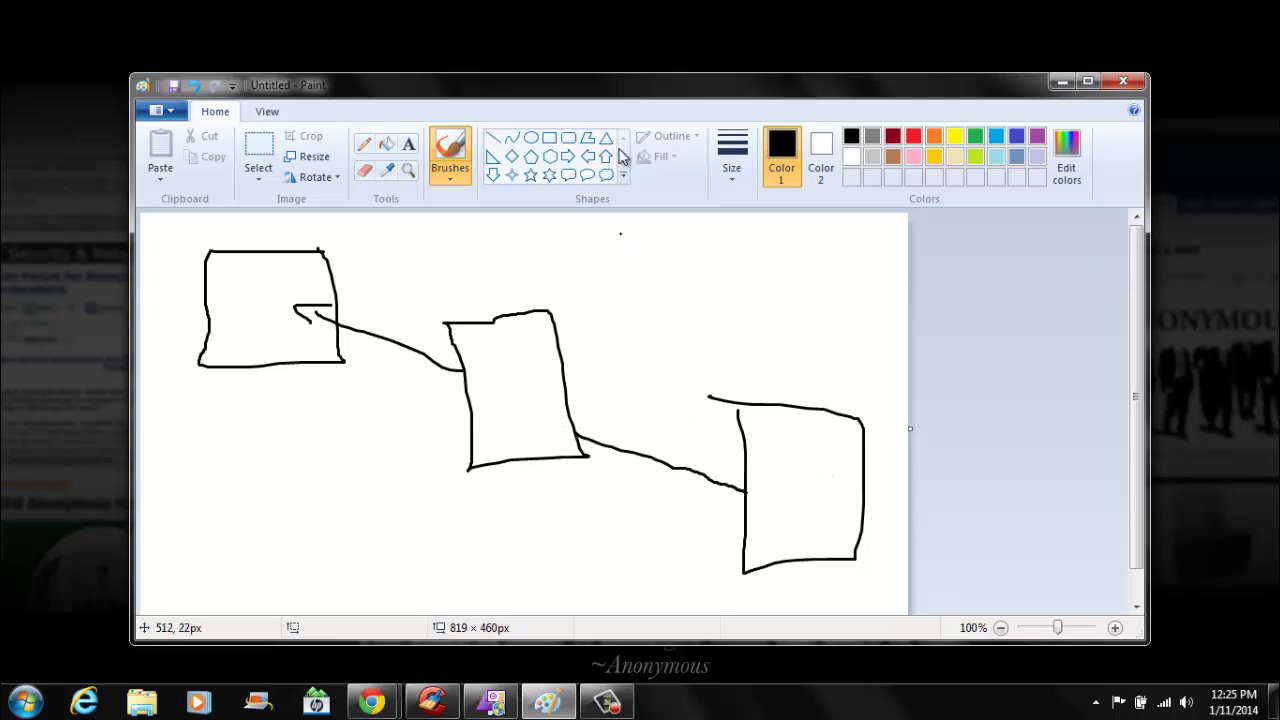
Step: Erase the line between the middle and lower-right boxes, and close the drawing without saving it
click(365, 170)
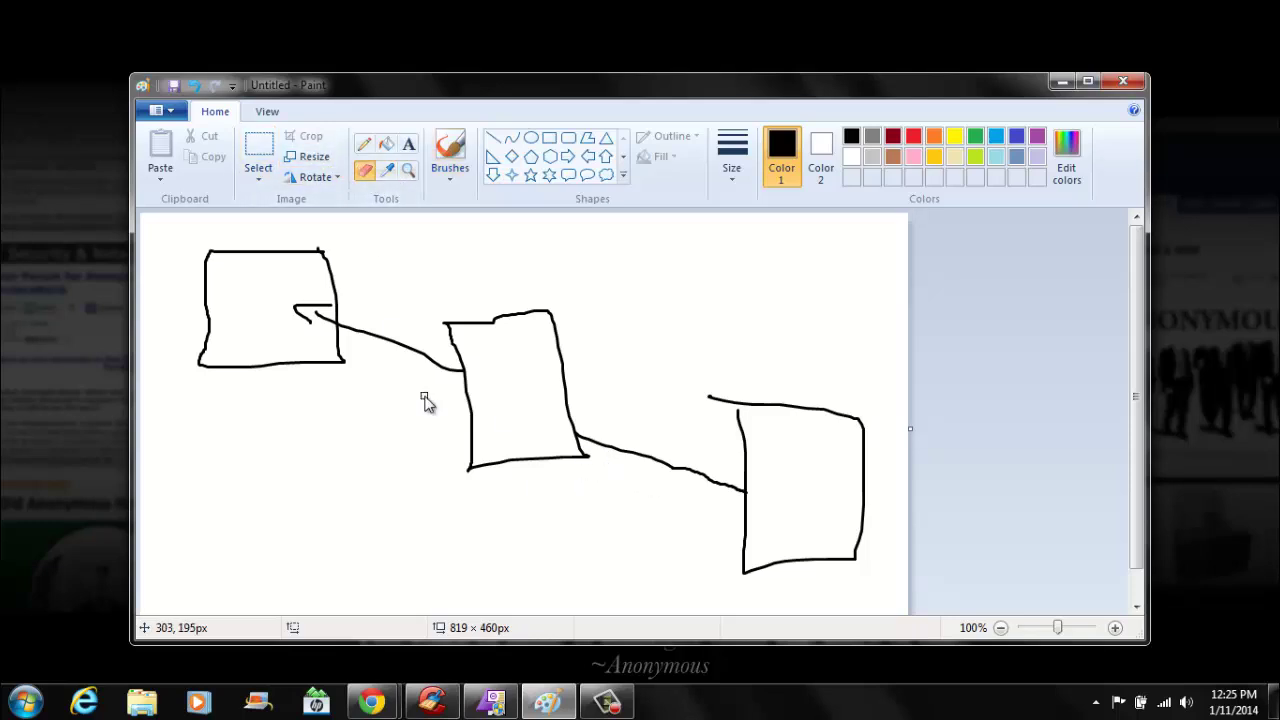
mouse_move(614, 434)
mouse_down()
mouse_move(574, 438)
mouse_move(746, 497)
mouse_move(697, 472)
mouse_up()
key(ctrl+z)
drag(577, 437, 740, 491)
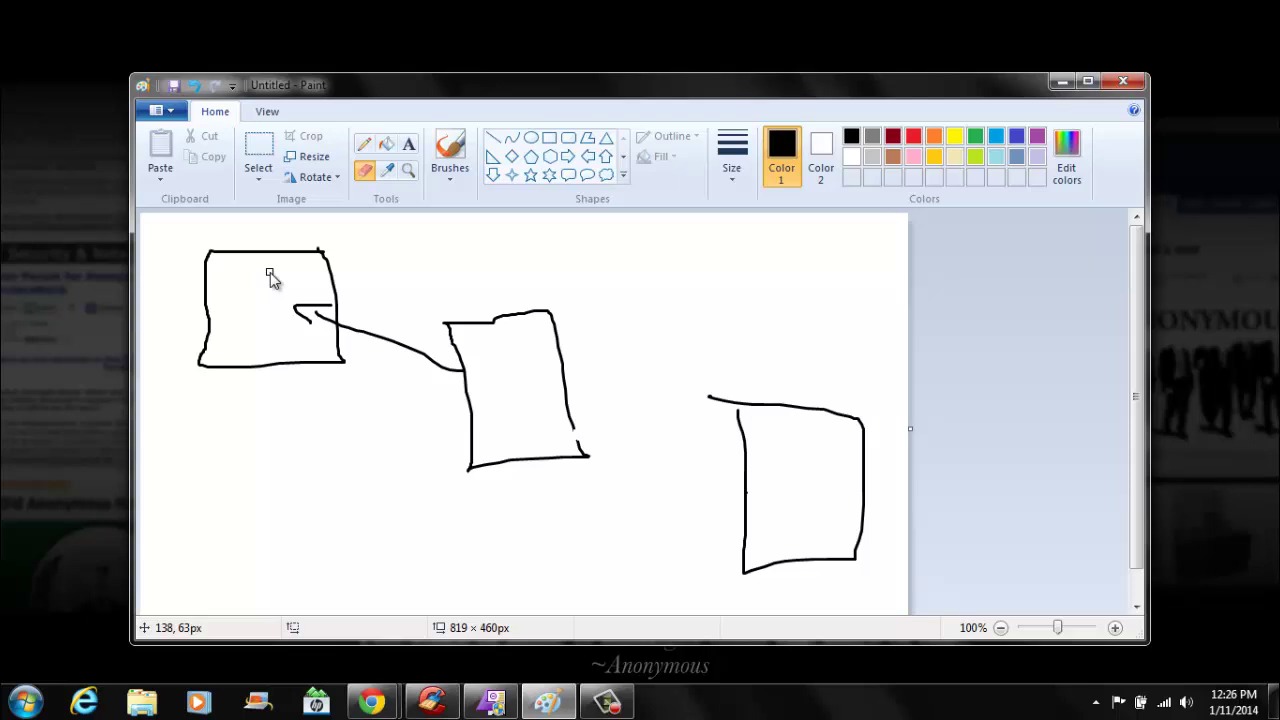
click(1124, 82)
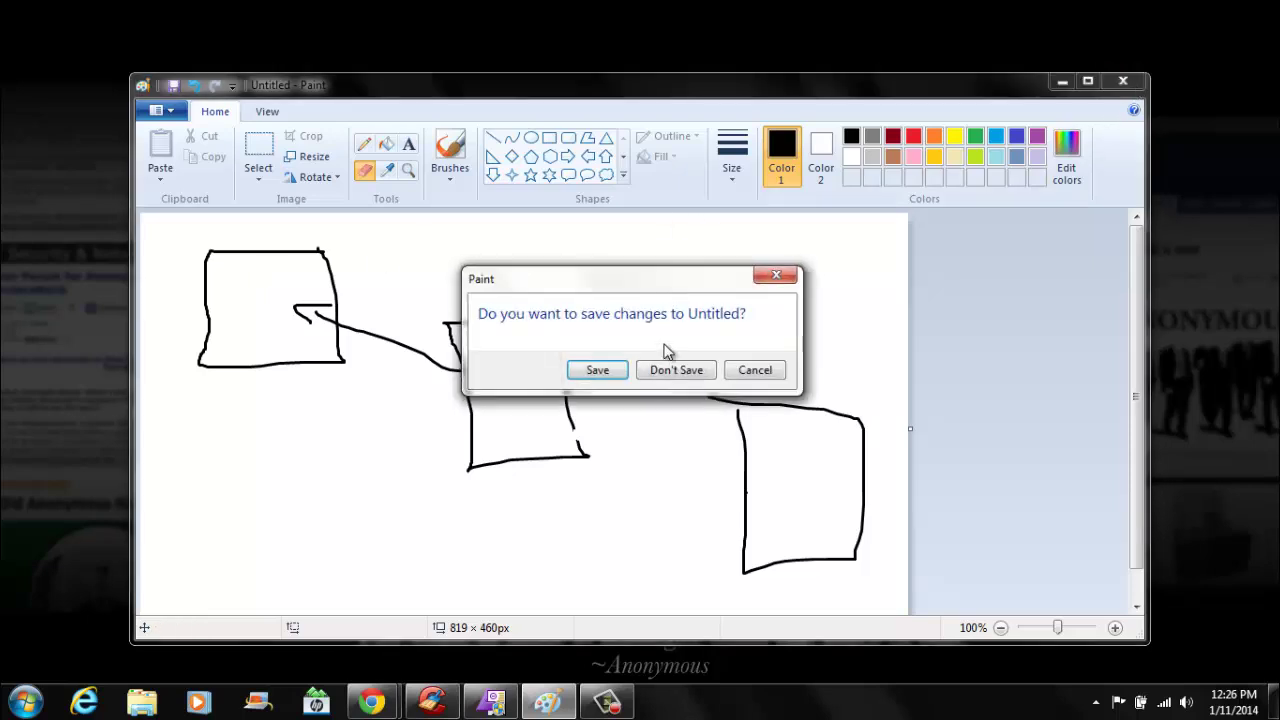
click(676, 370)
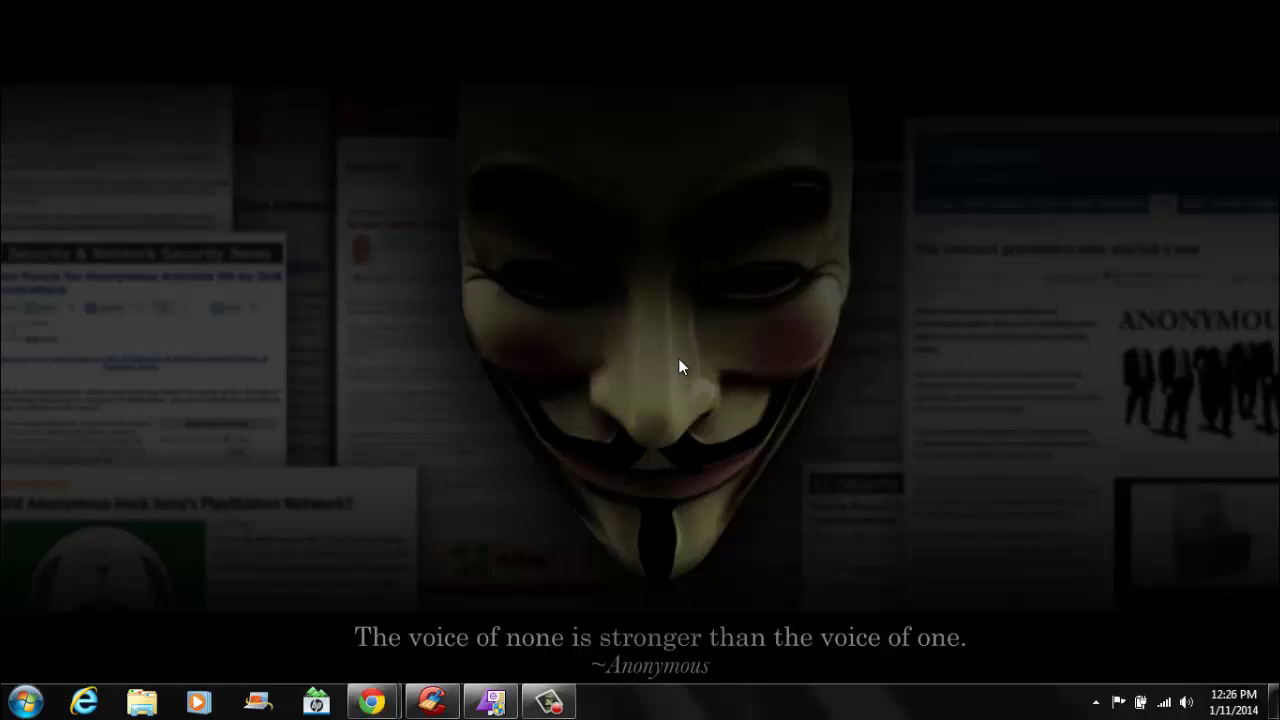
Step: Switch to the Piriform website in Chrome and open its page of product downloads
mouse_move(372, 702)
click(475, 605)
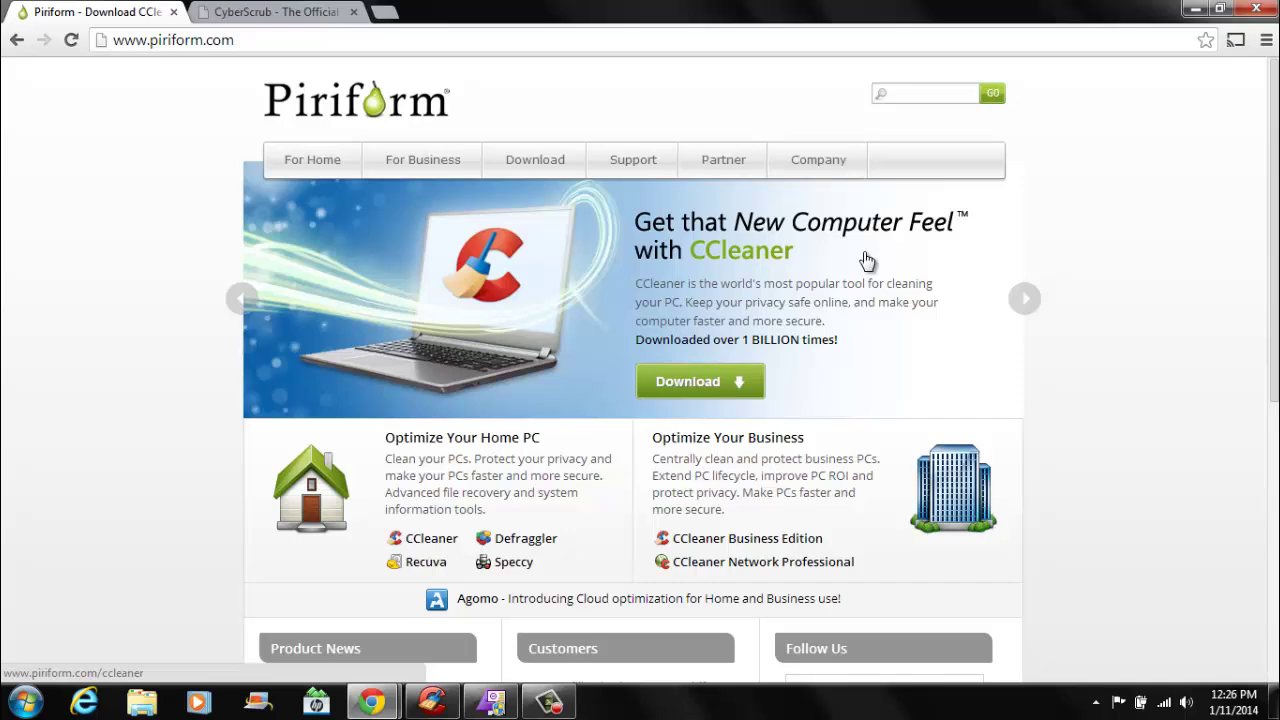
scroll(1274, 230, down, 3)
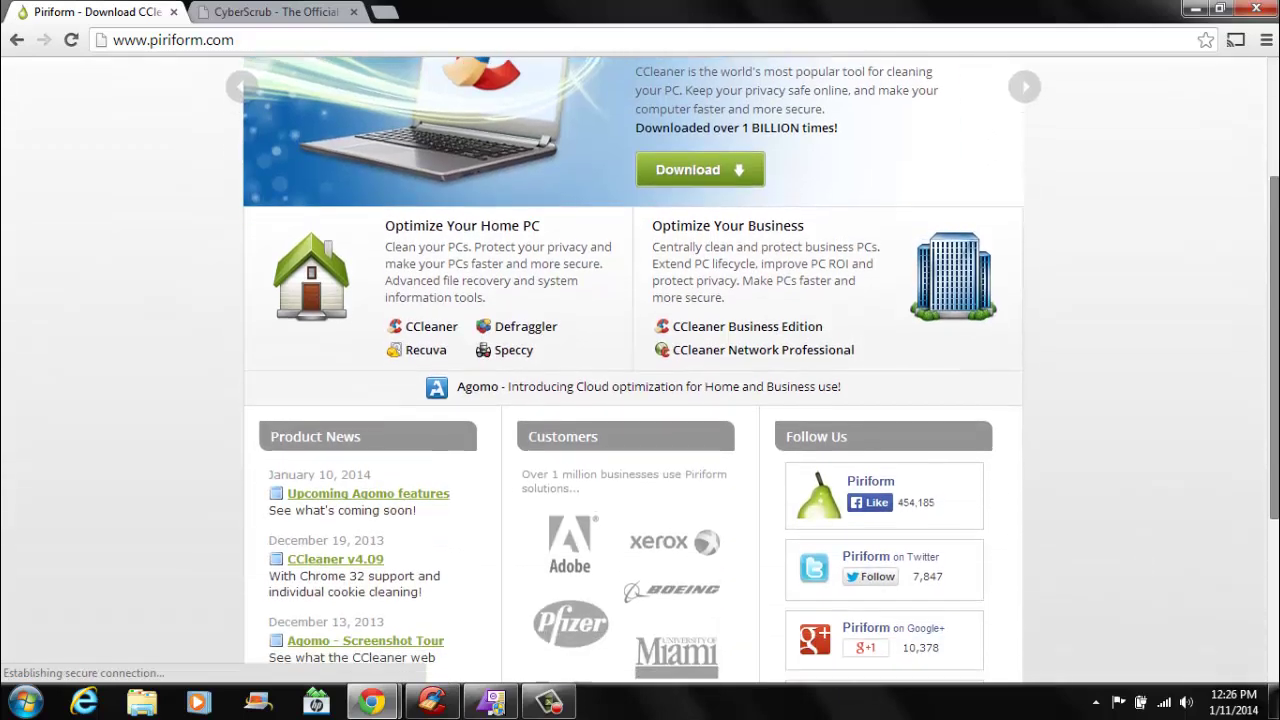
scroll(391, 226, down, 3)
scroll(391, 226, up, 6)
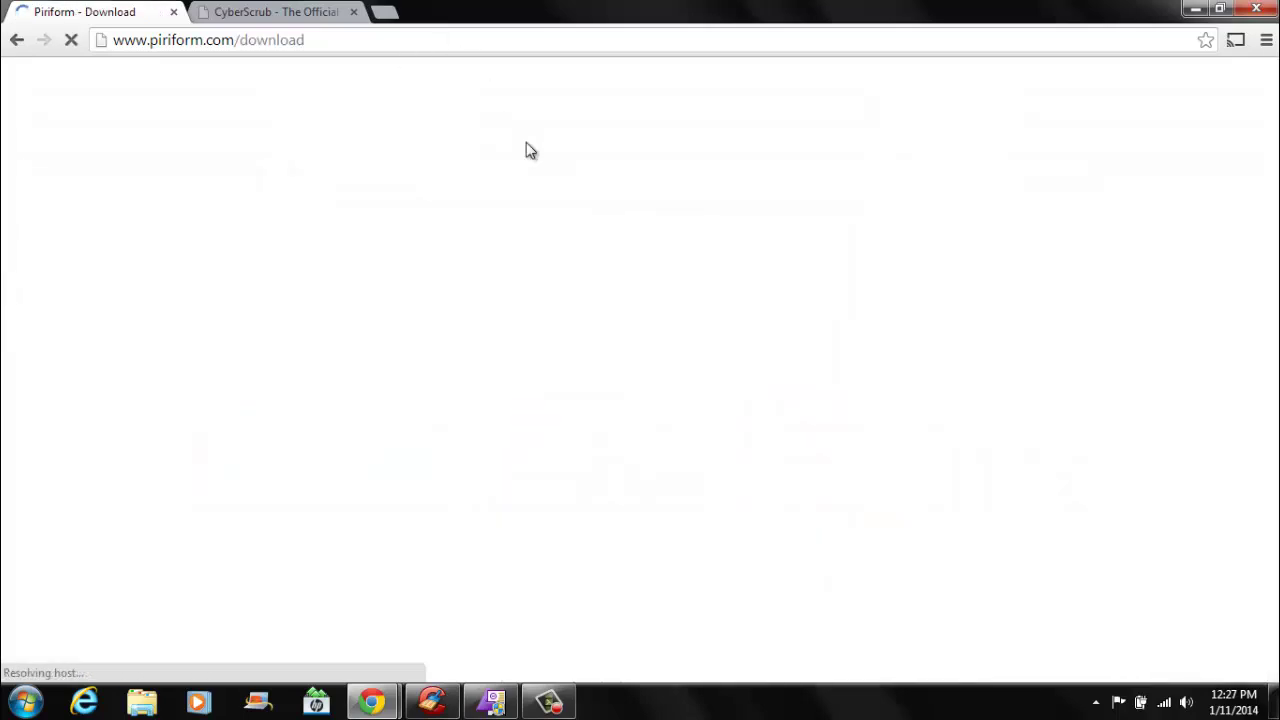
click(528, 150)
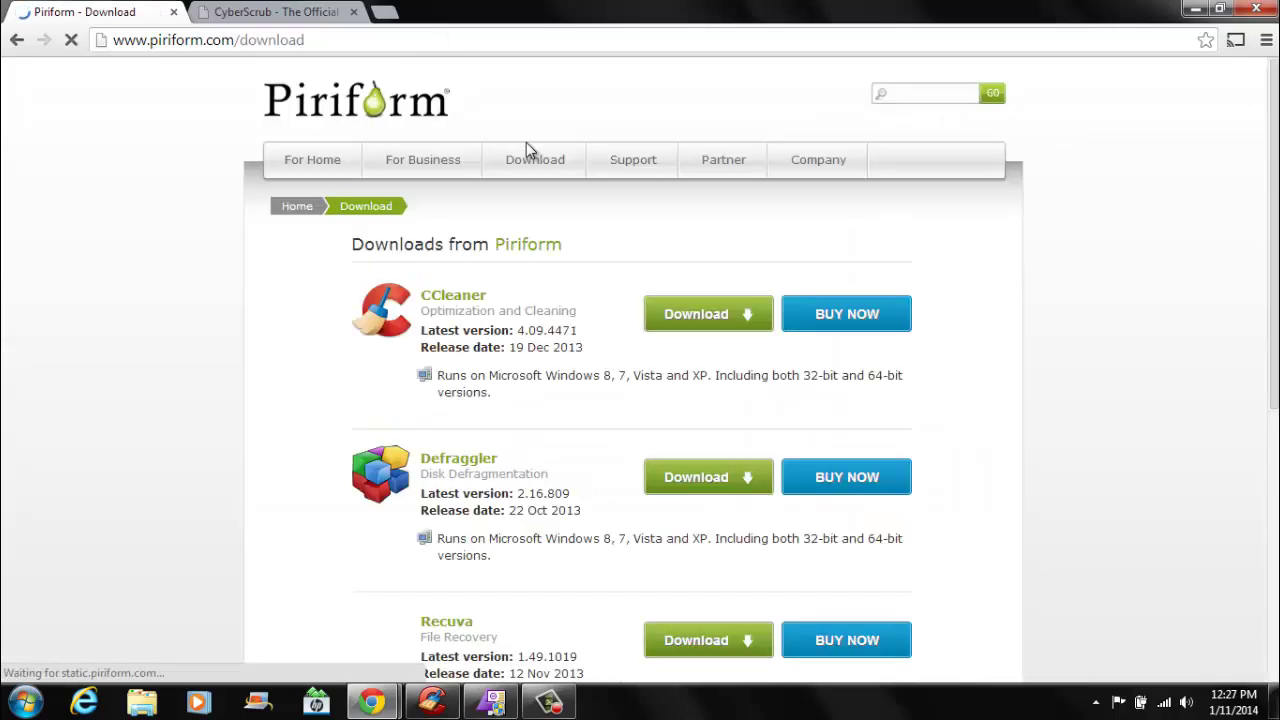
Step: Examine the CCleaner and Recuva entries in Piriform's list of downloads
scroll(1276, 362, down, 3)
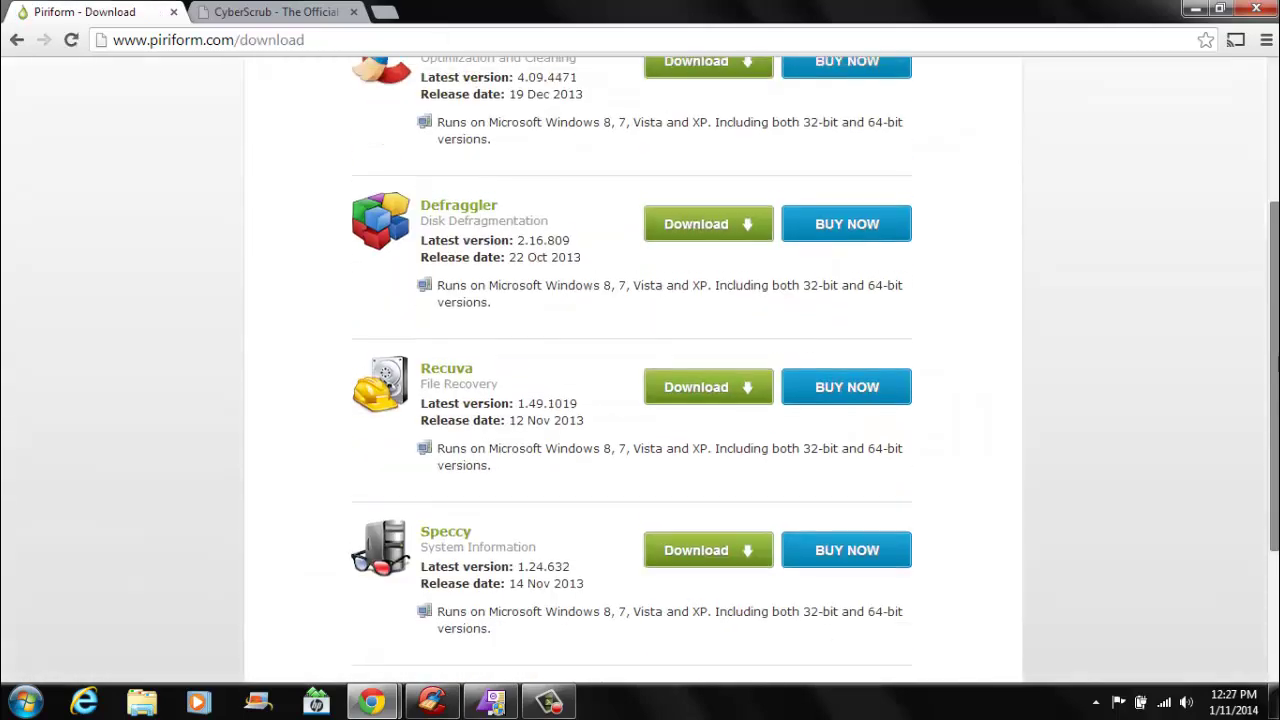
scroll(1276, 362, up, 2)
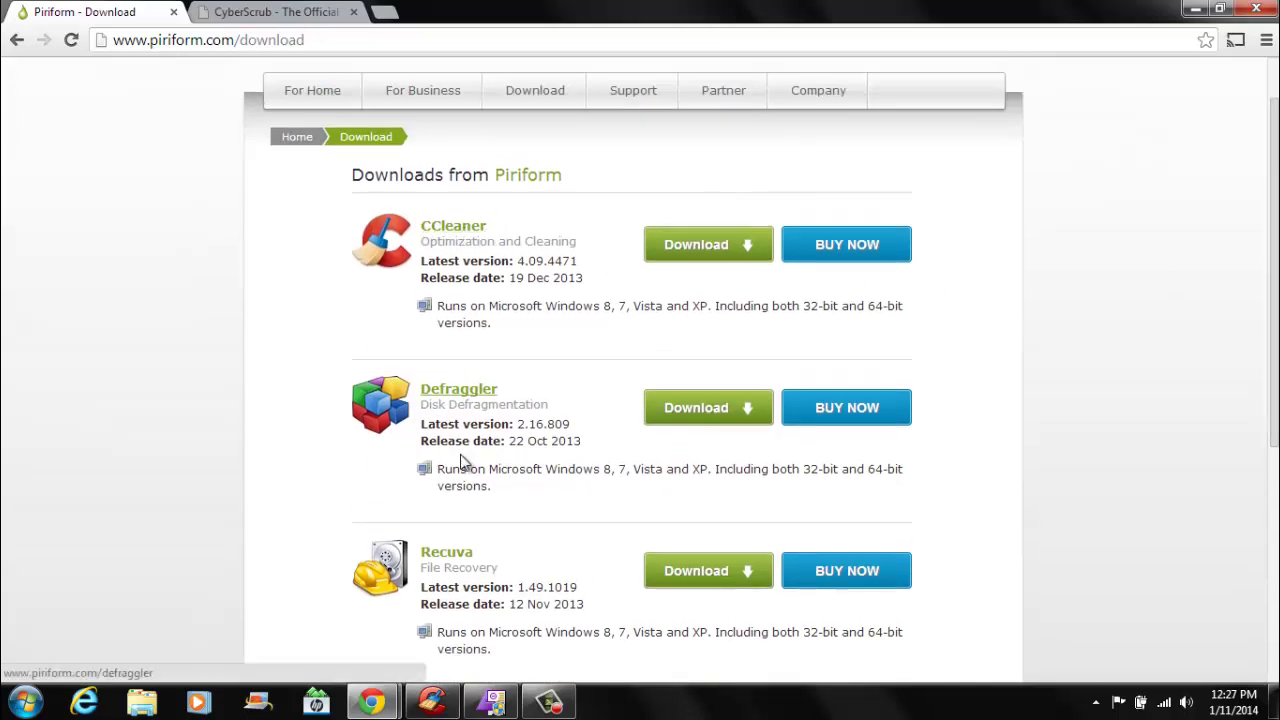
drag(498, 230, 420, 228)
click(506, 224)
drag(492, 566, 490, 558)
click(490, 557)
click(488, 559)
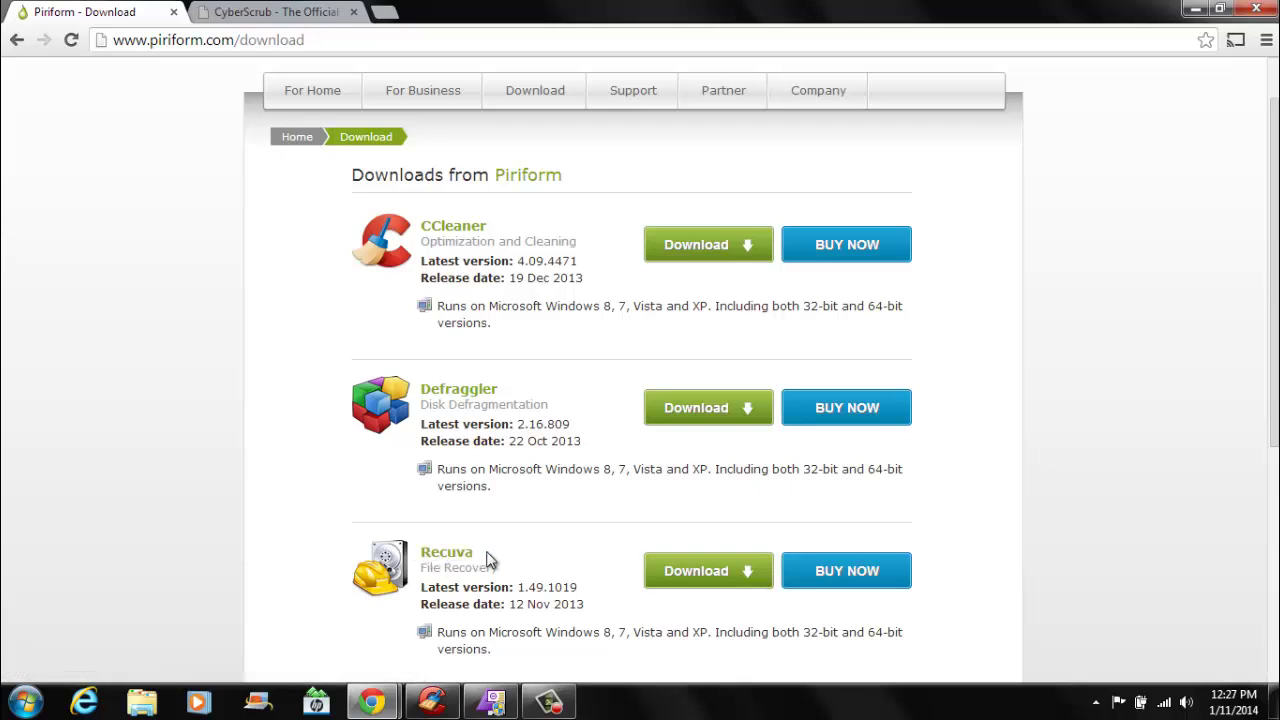
drag(490, 560, 431, 556)
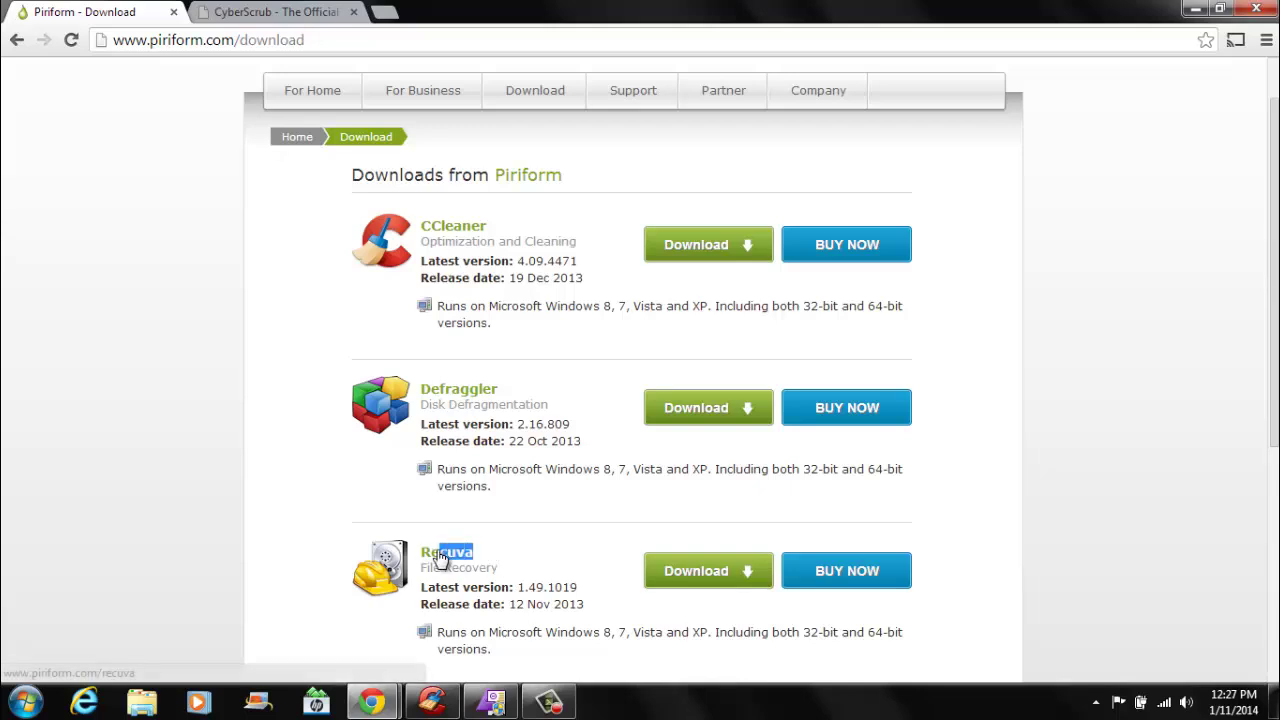
click(512, 556)
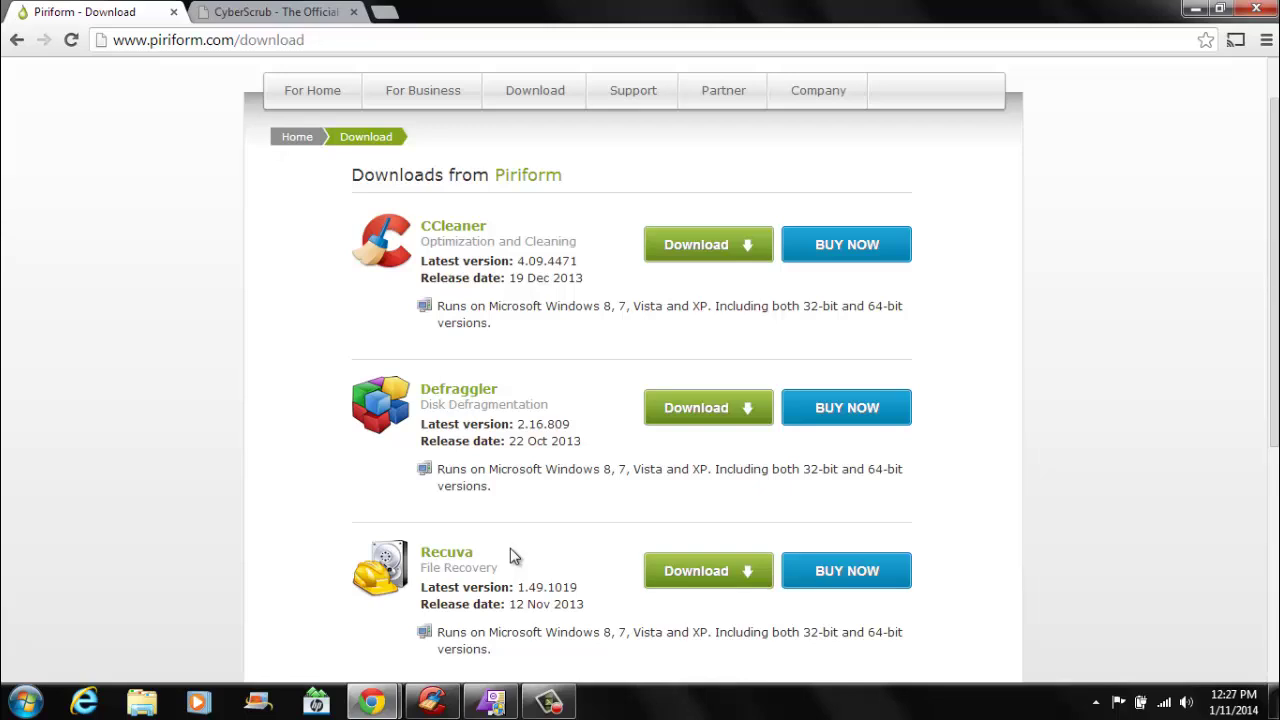
double_click(513, 556)
click(537, 543)
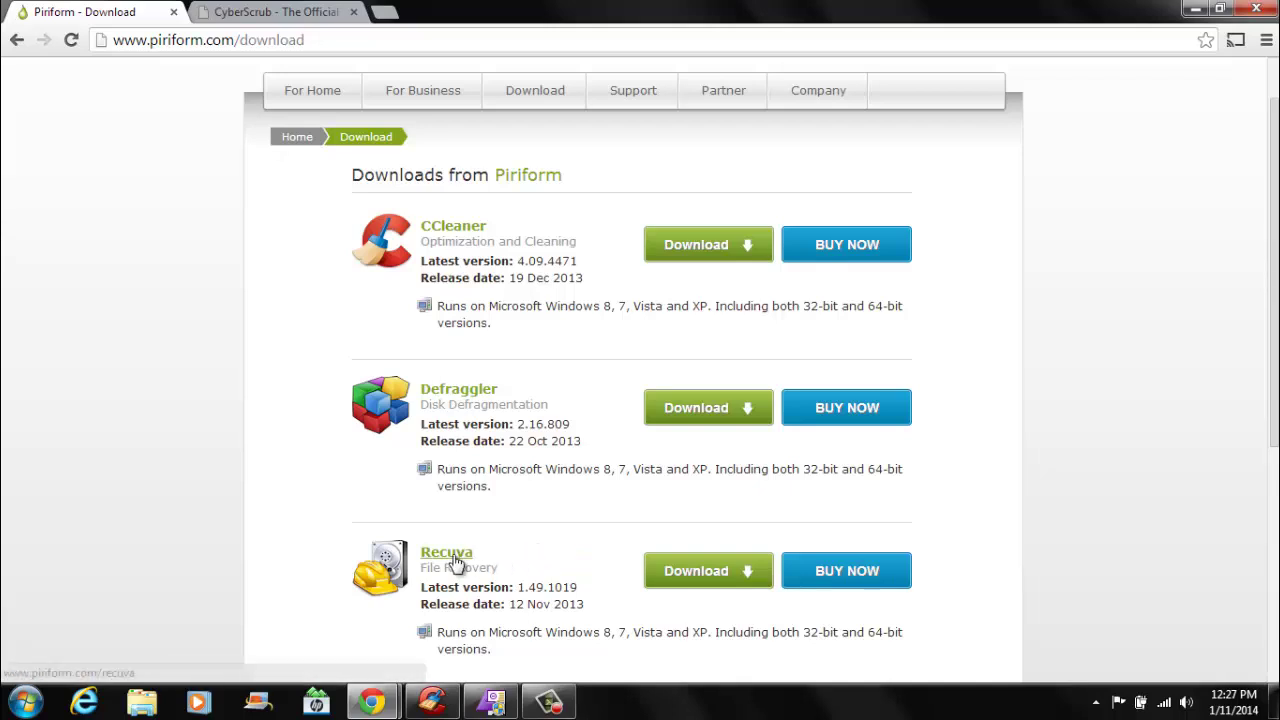
Step: Examine the Defraggler, Speccy and Recuva entries in the downloads list
scroll(648, 286, down, 2)
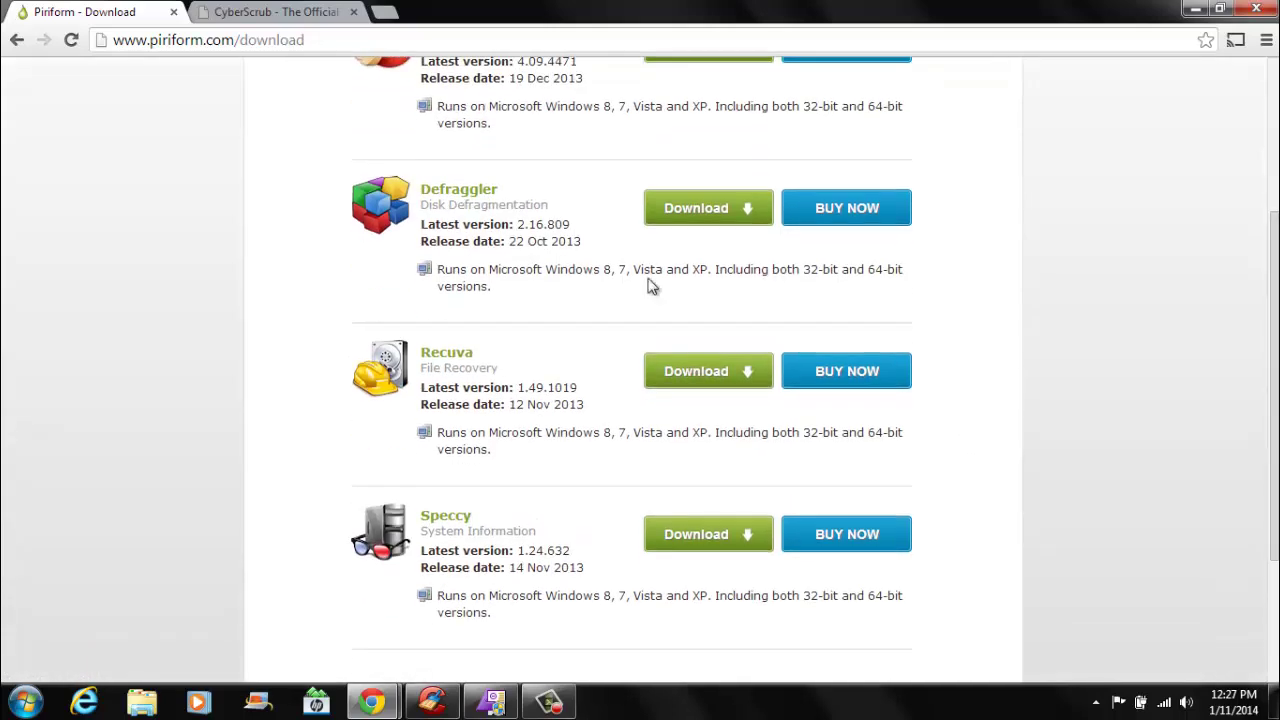
double_click(470, 192)
click(519, 197)
drag(520, 194, 478, 190)
click(478, 190)
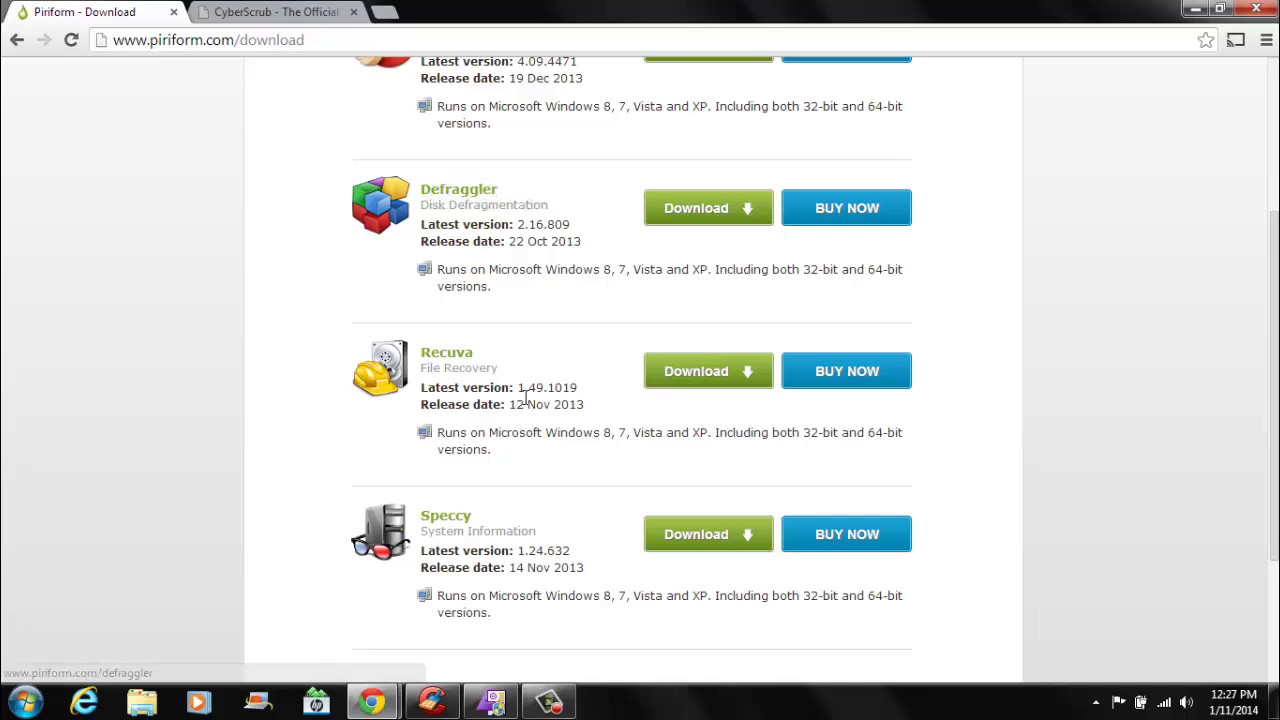
drag(440, 515, 505, 516)
click(505, 516)
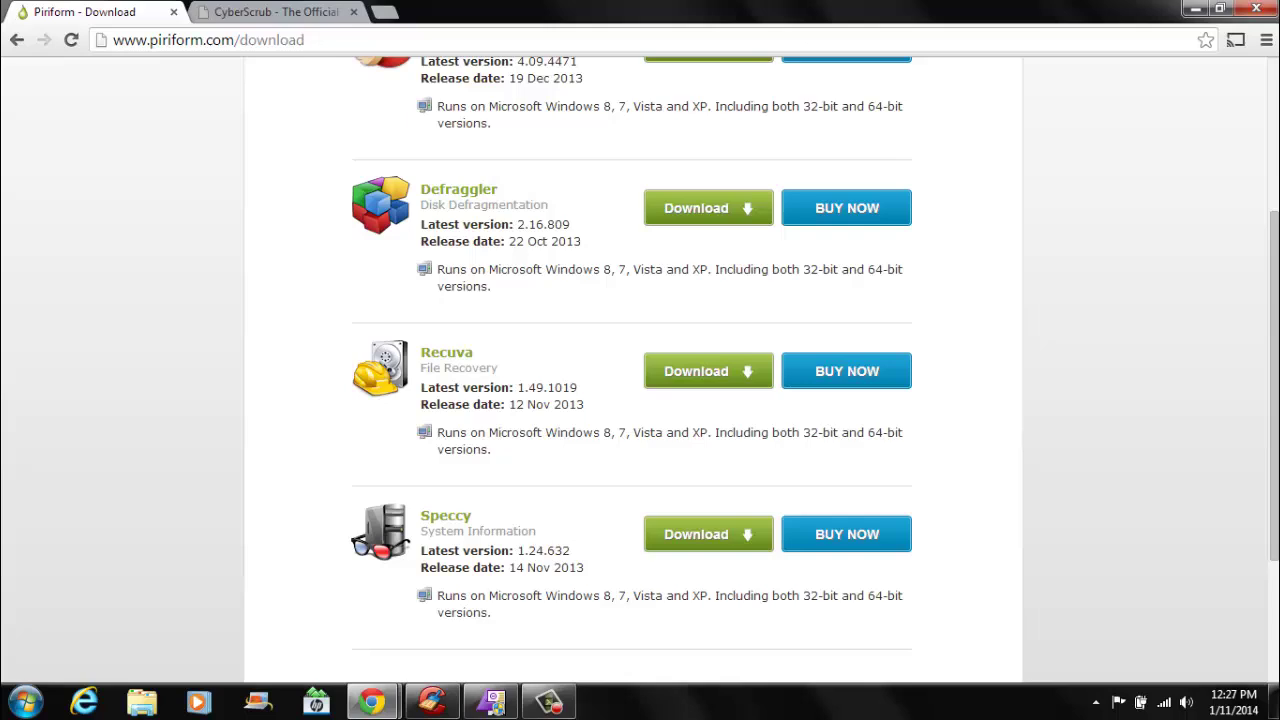
scroll(1187, 440, down, 1)
scroll(686, 366, up, 2)
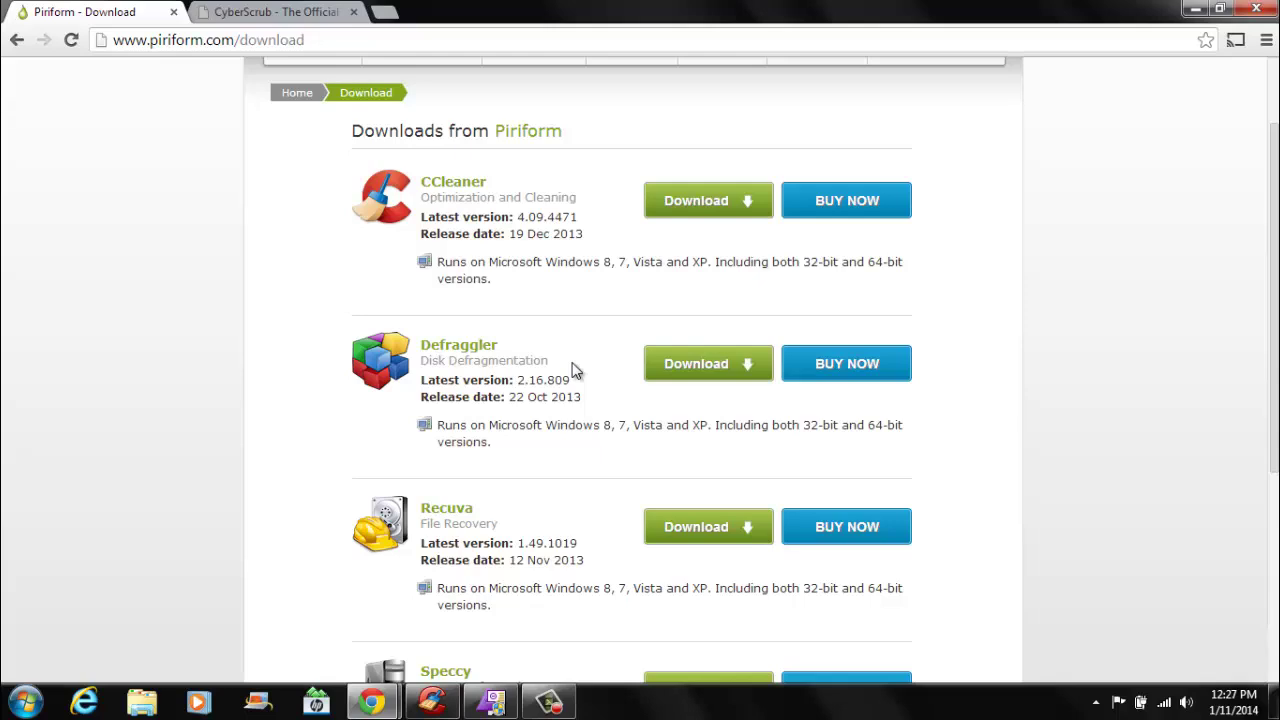
drag(506, 527, 393, 516)
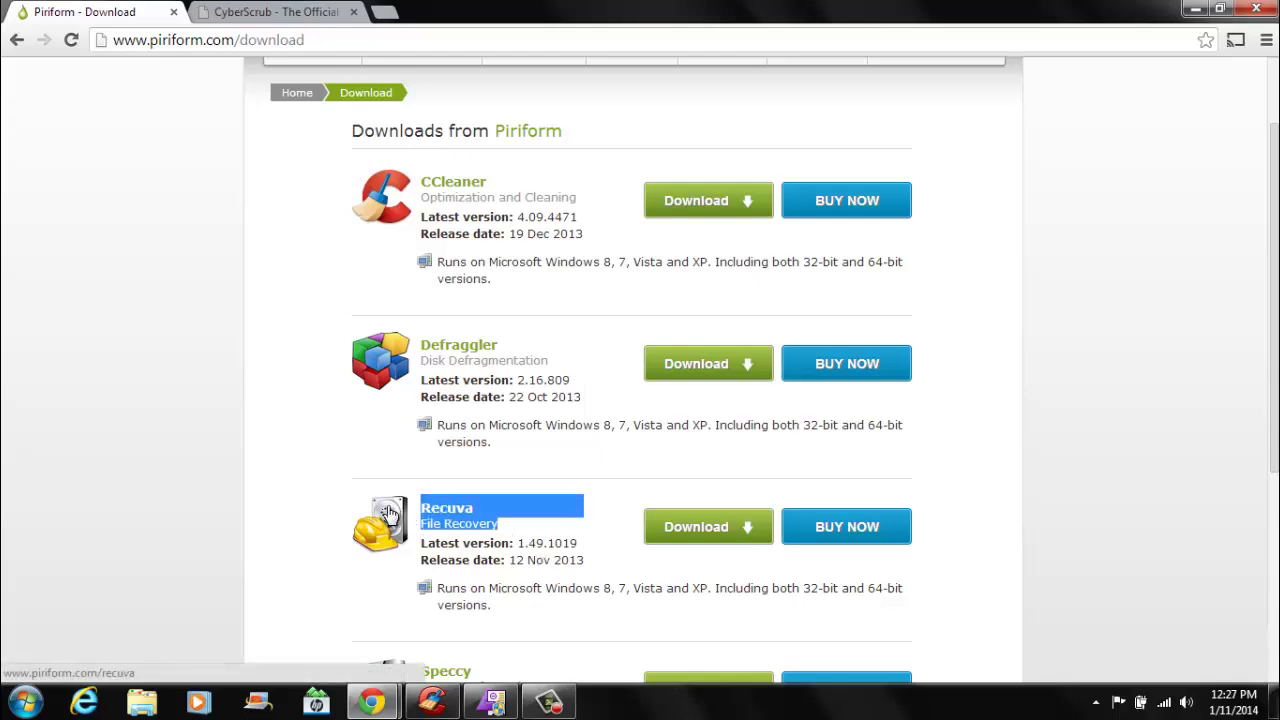
click(457, 525)
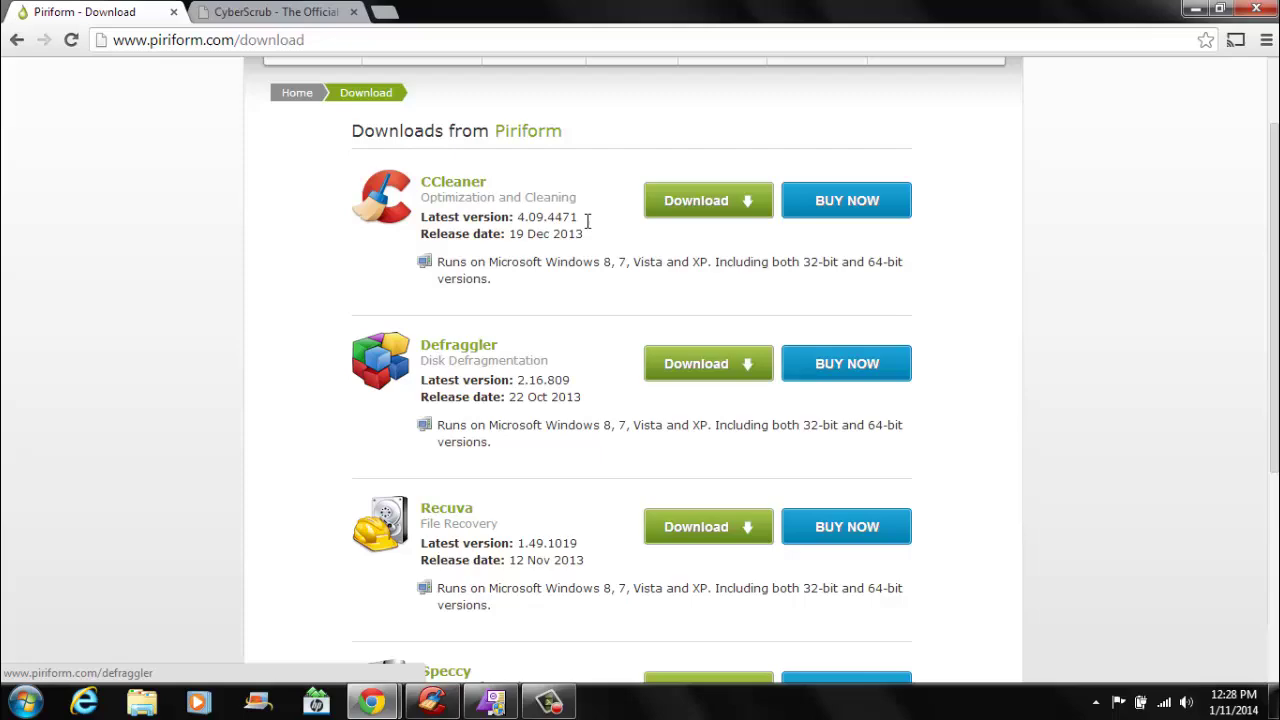
Step: Open the CCleaner product page and read its introductory description
click(463, 193)
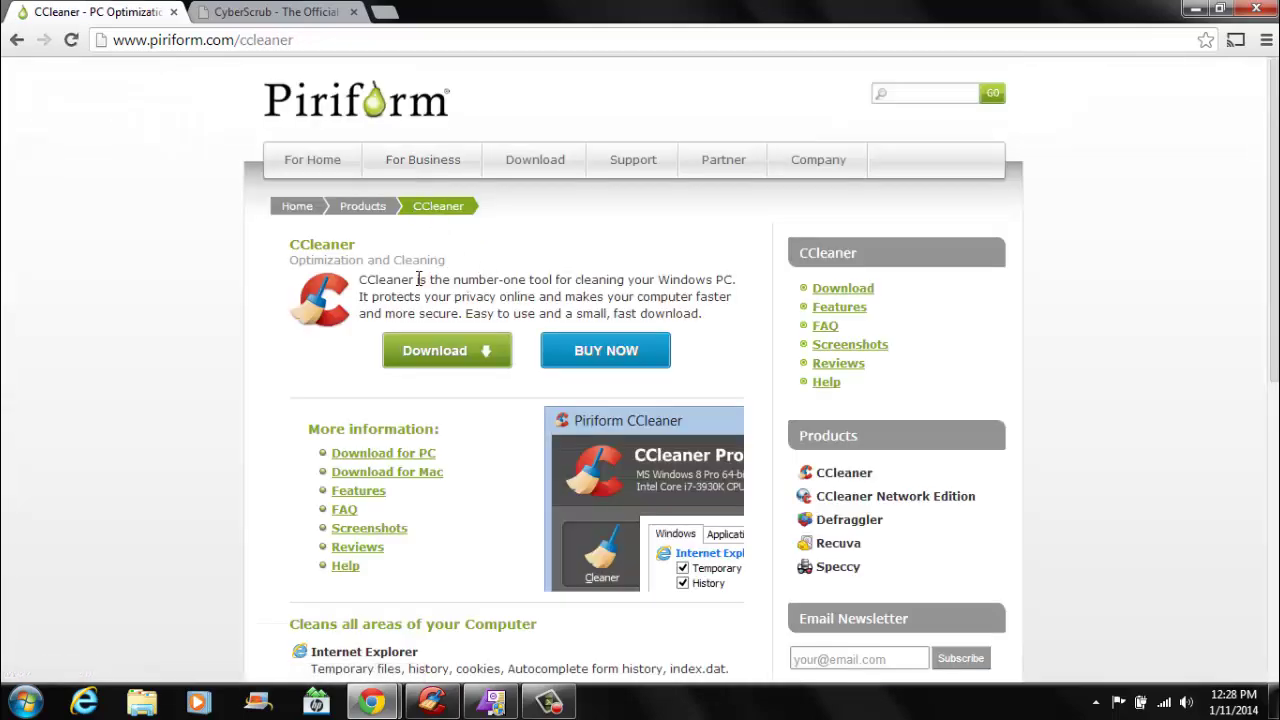
scroll(1274, 250, down, 5)
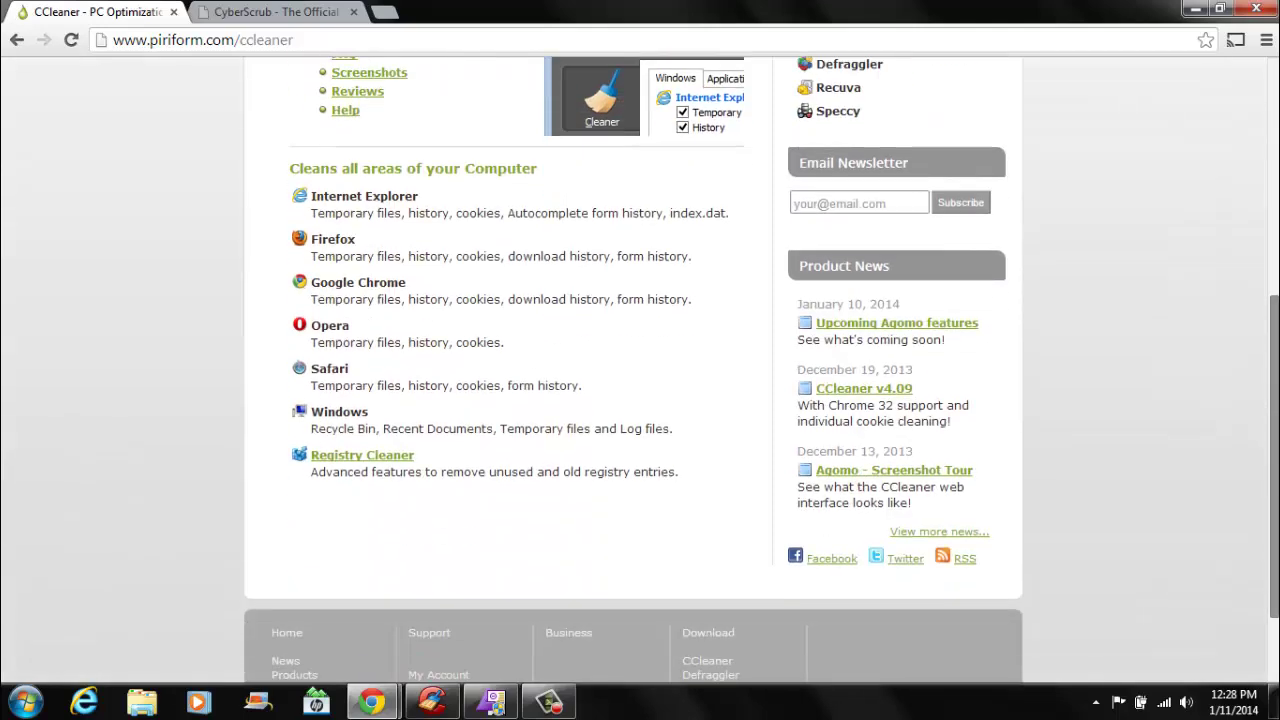
scroll(735, 349, up, 5)
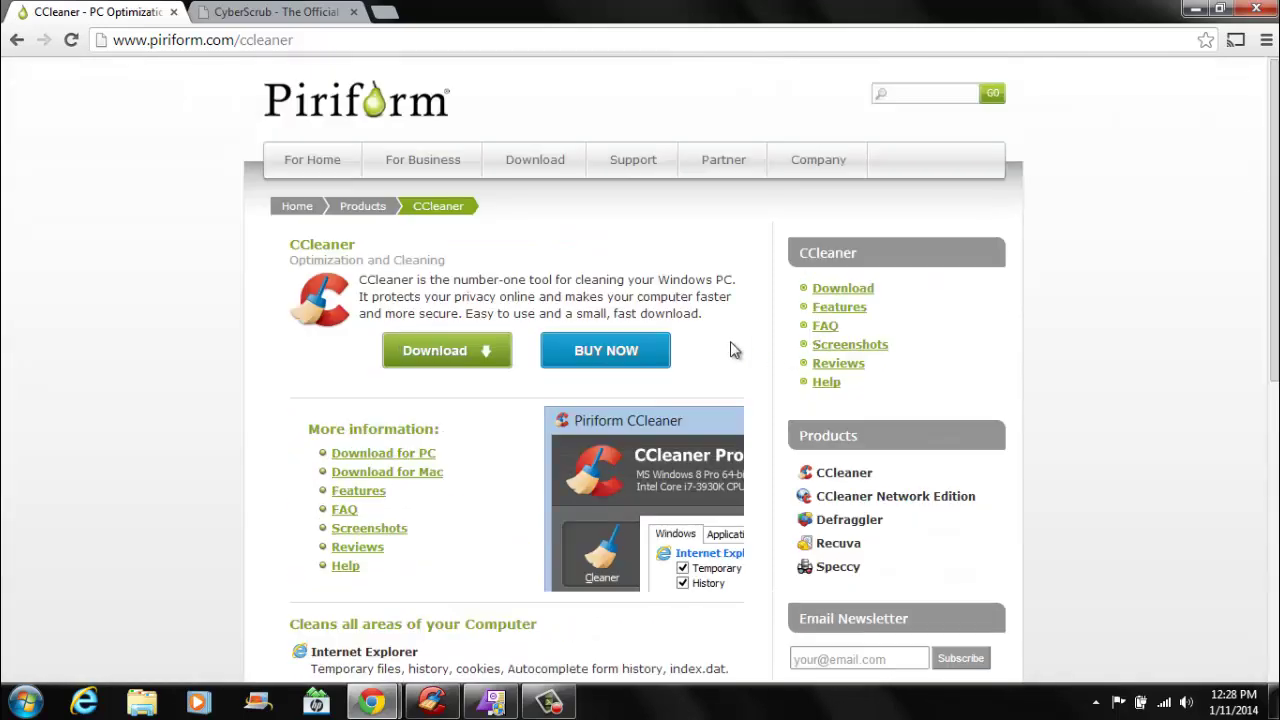
drag(711, 313, 460, 279)
click(460, 279)
Step: Examine the browsers and Windows areas that CCleaner cleans, including the Recycle Bin, recent documents, temporary files and log files
scroll(1272, 250, down, 4)
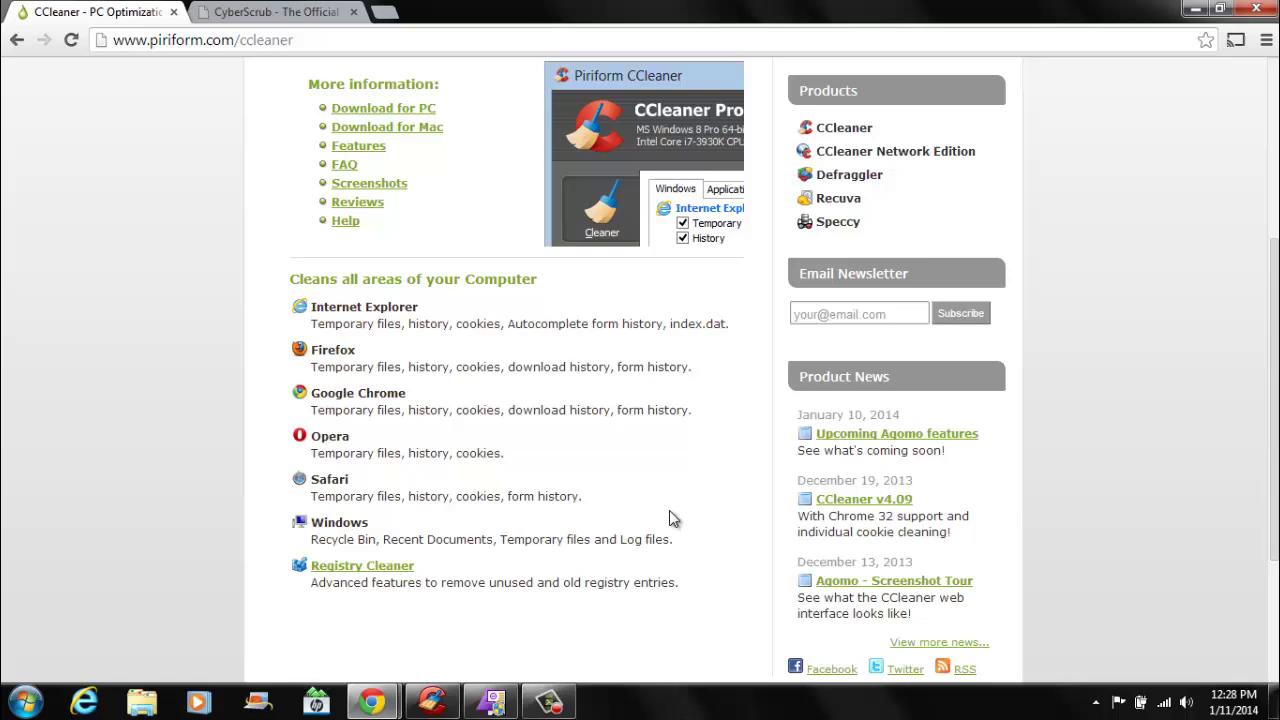
drag(690, 540, 314, 541)
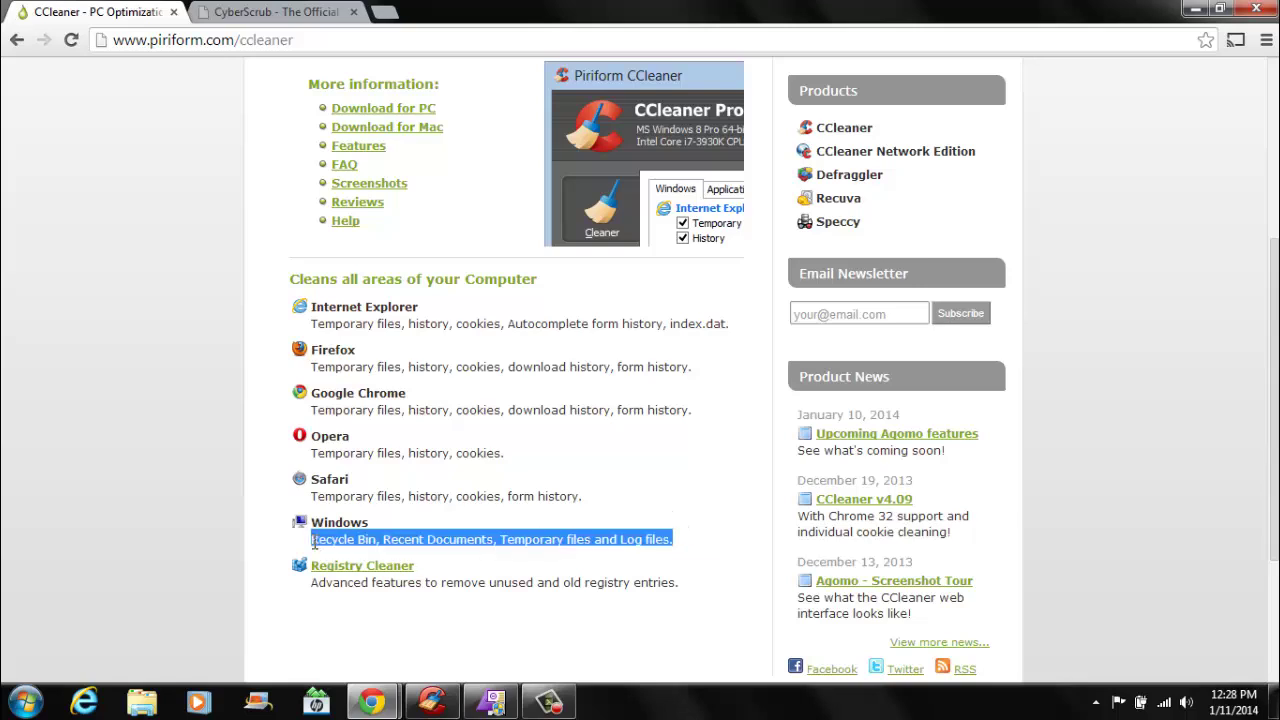
click(433, 512)
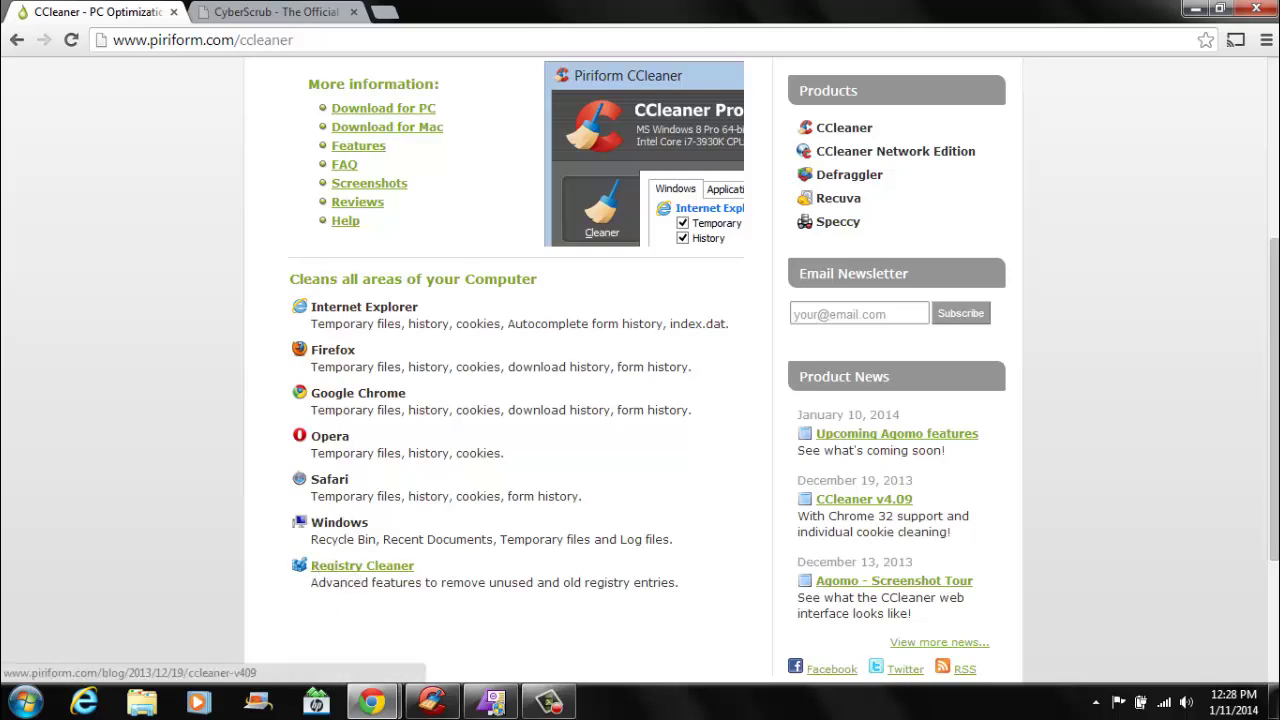
scroll(838, 518, up, 2)
scroll(838, 518, down, 2)
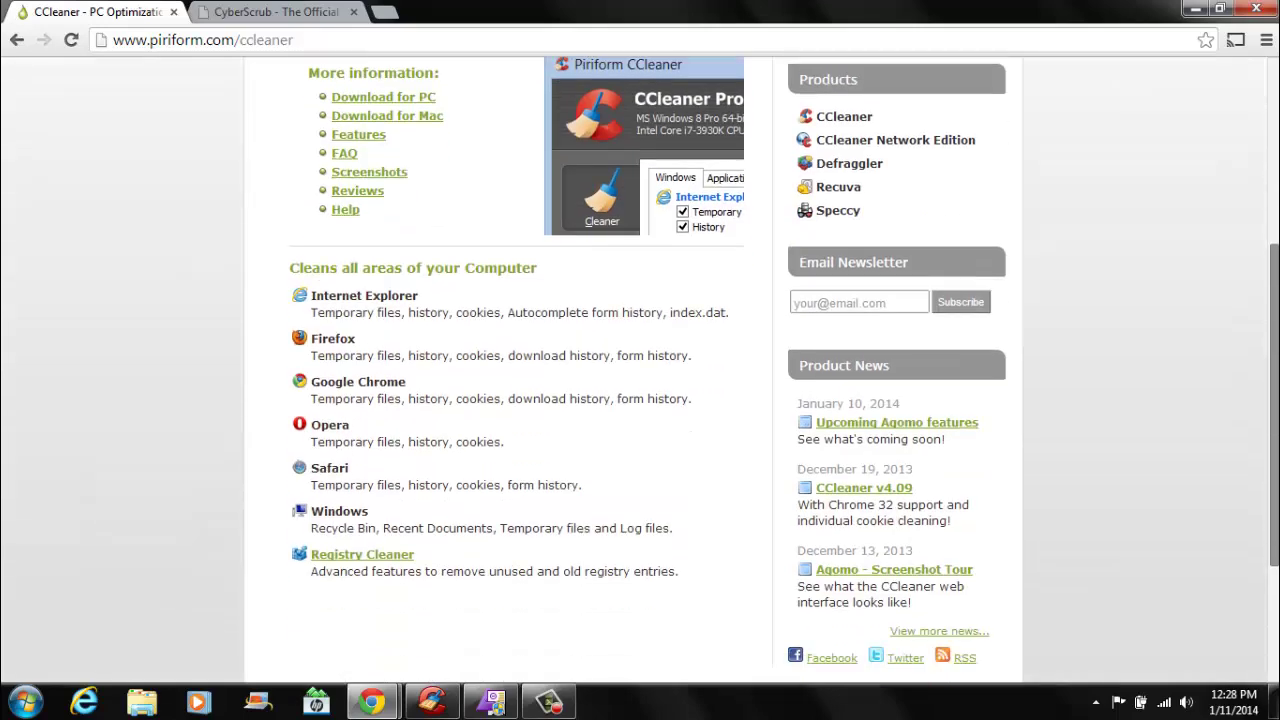
scroll(640, 370, up, 3)
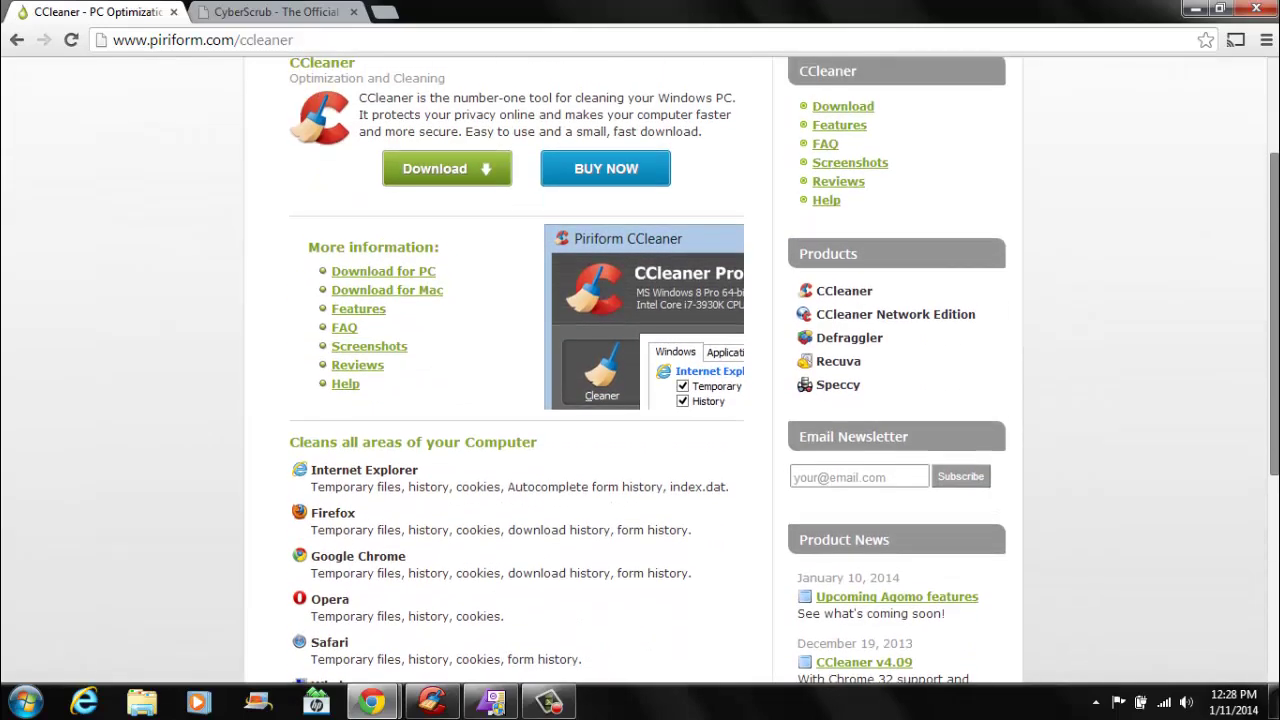
scroll(539, 504, down, 2)
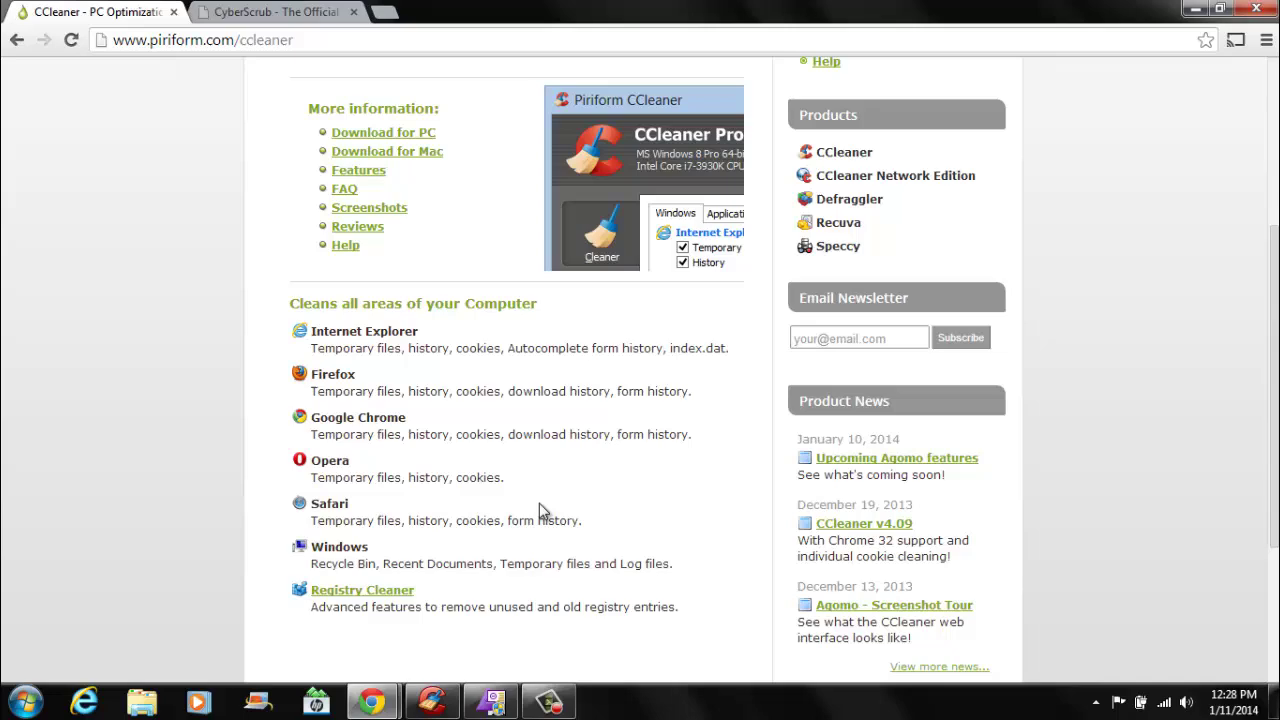
scroll(851, 423, down, 1)
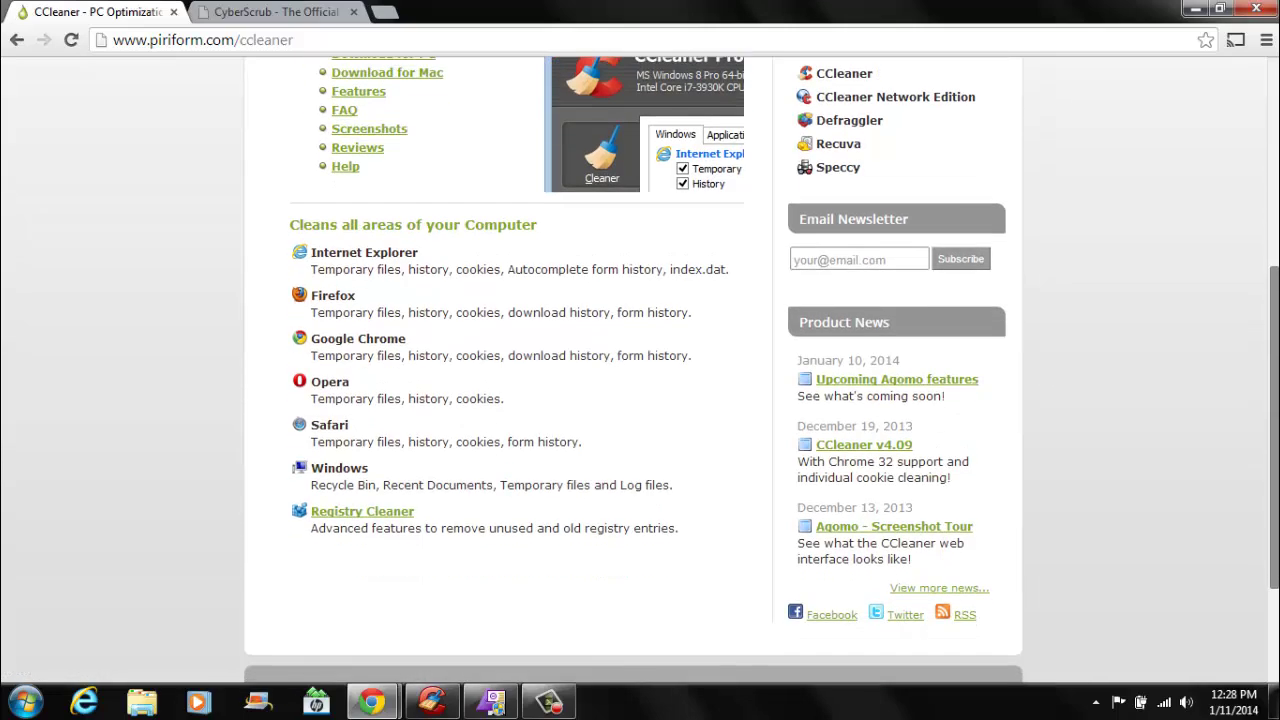
scroll(851, 423, up, 3)
scroll(1276, 407, down, 3)
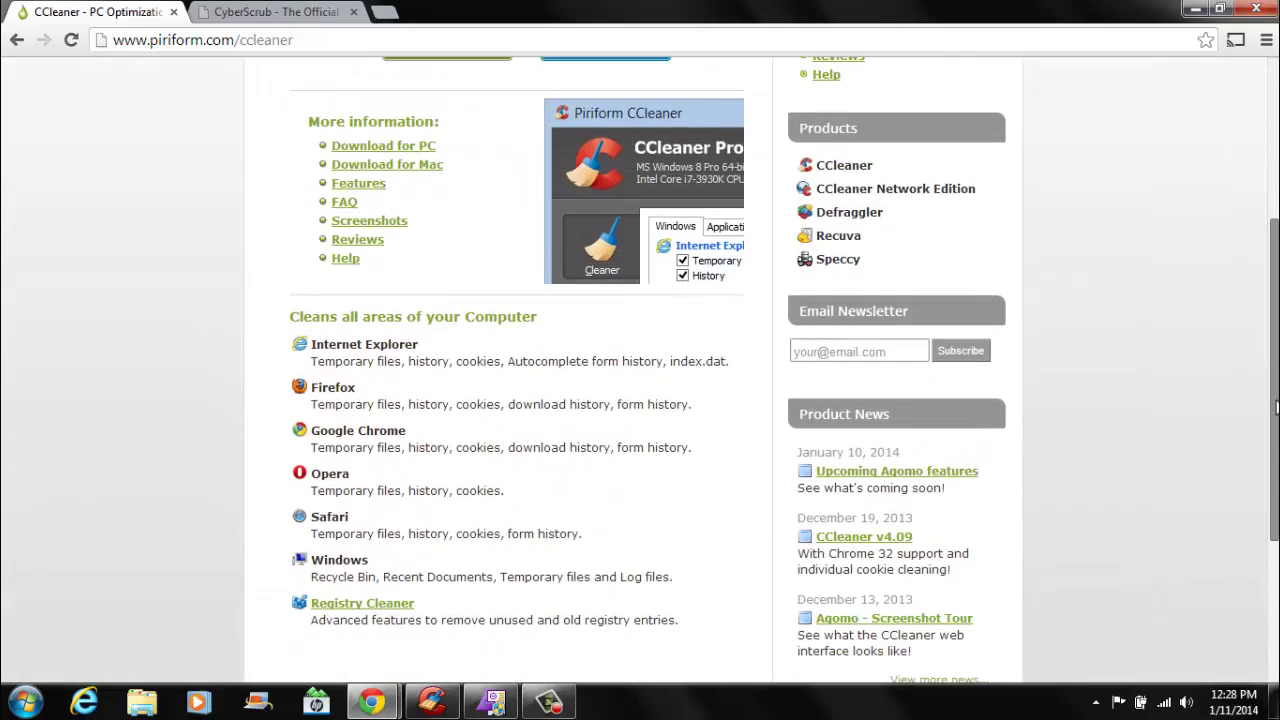
Step: Review the CCleaner product page again, from its download and purchase options to the computer areas it cleans
scroll(1276, 407, up, 3)
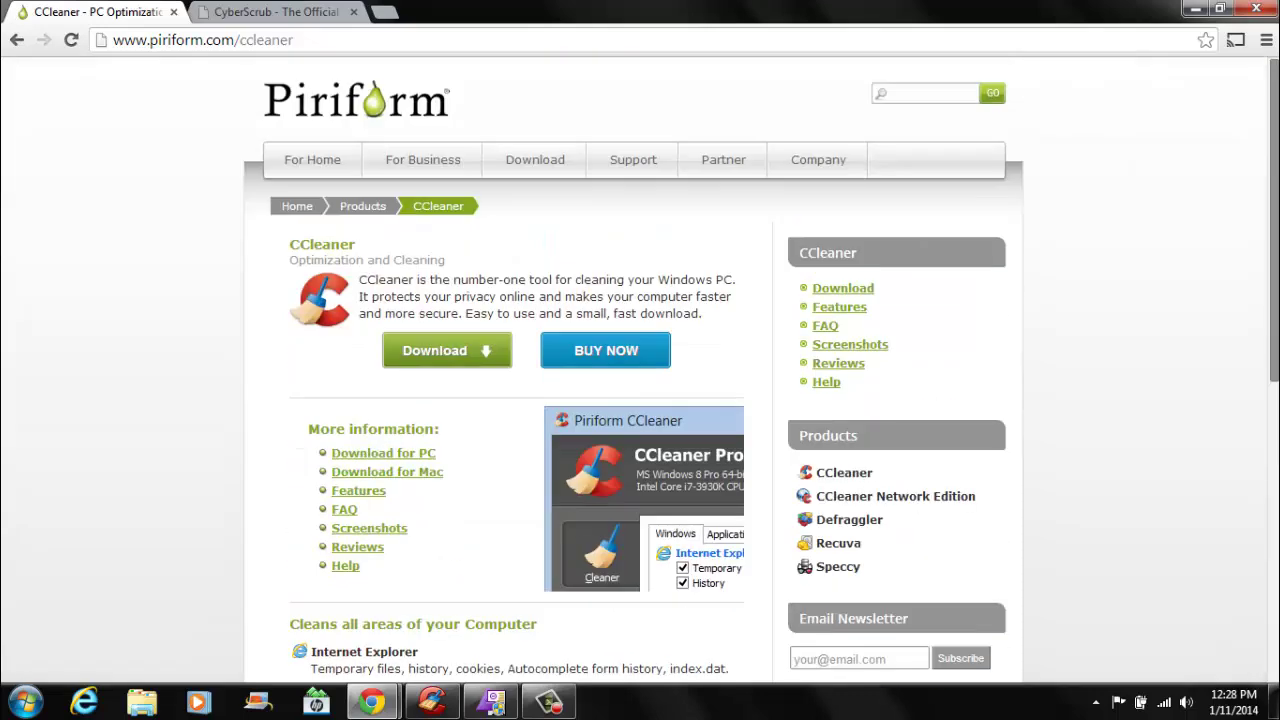
scroll(1276, 407, down, 4)
scroll(1276, 407, down, 1)
scroll(1276, 407, up, 4)
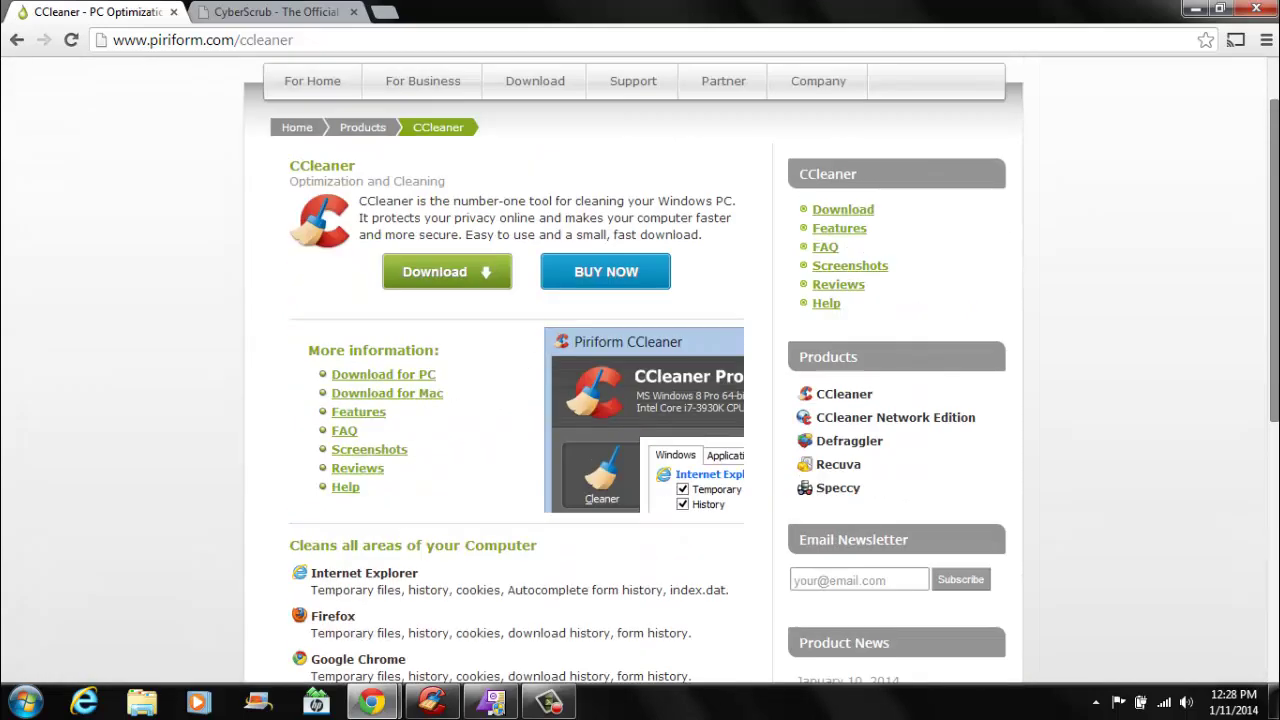
scroll(1276, 407, up, 1)
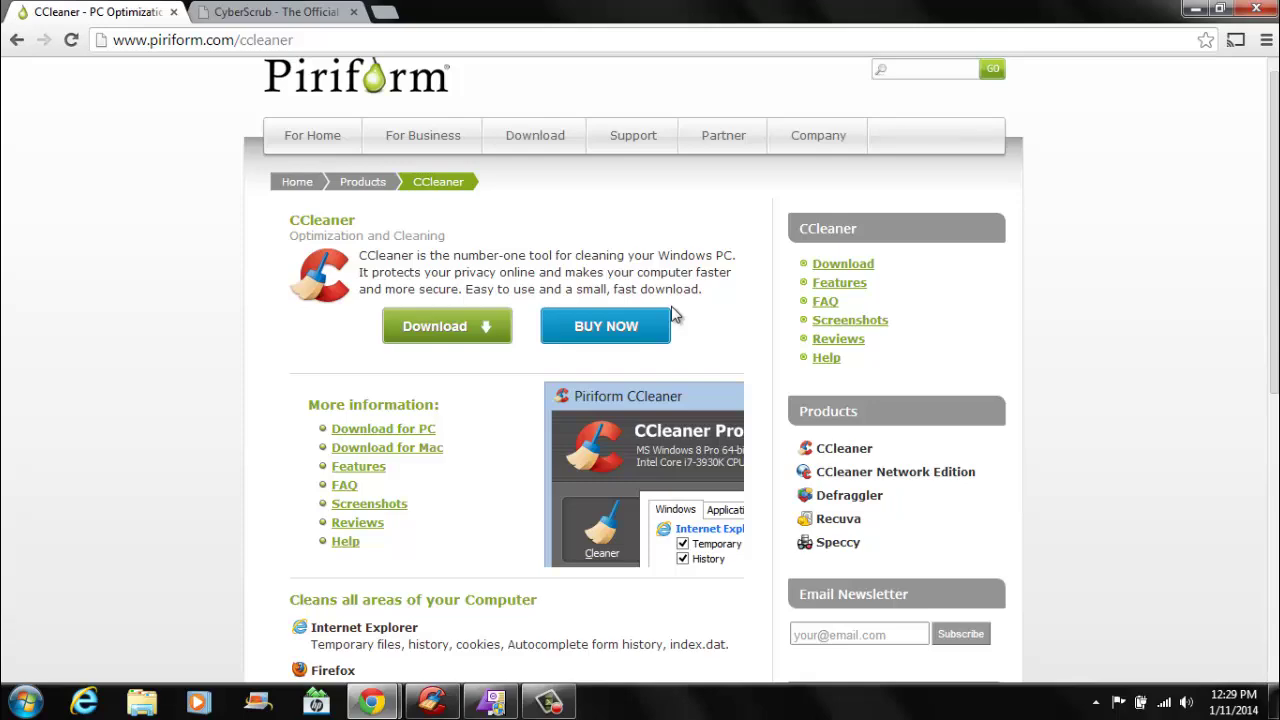
Step: Switch to the CCleaner program and examine its Windows cleaning options, from Internet Explorer down to Wipe Free Space
click(450, 702)
drag(617, 79, 658, 82)
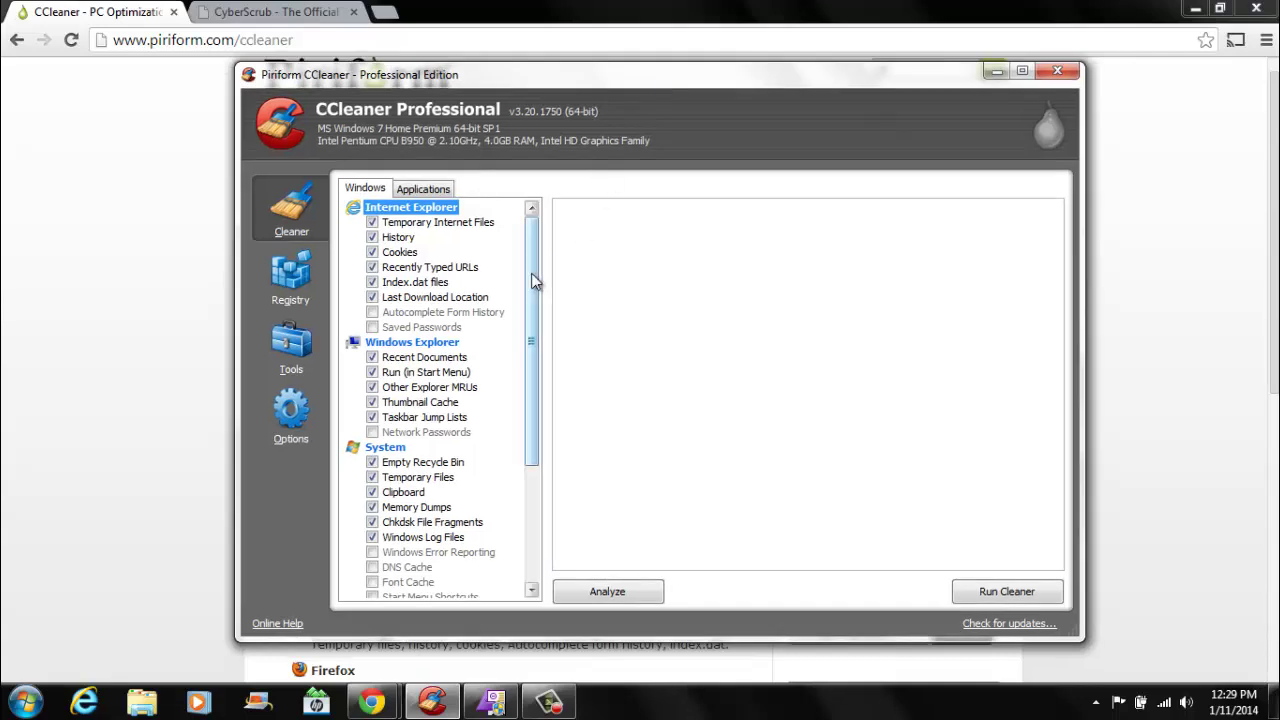
mouse_move(531, 274)
mouse_down()
mouse_move(534, 449)
mouse_move(534, 277)
mouse_up()
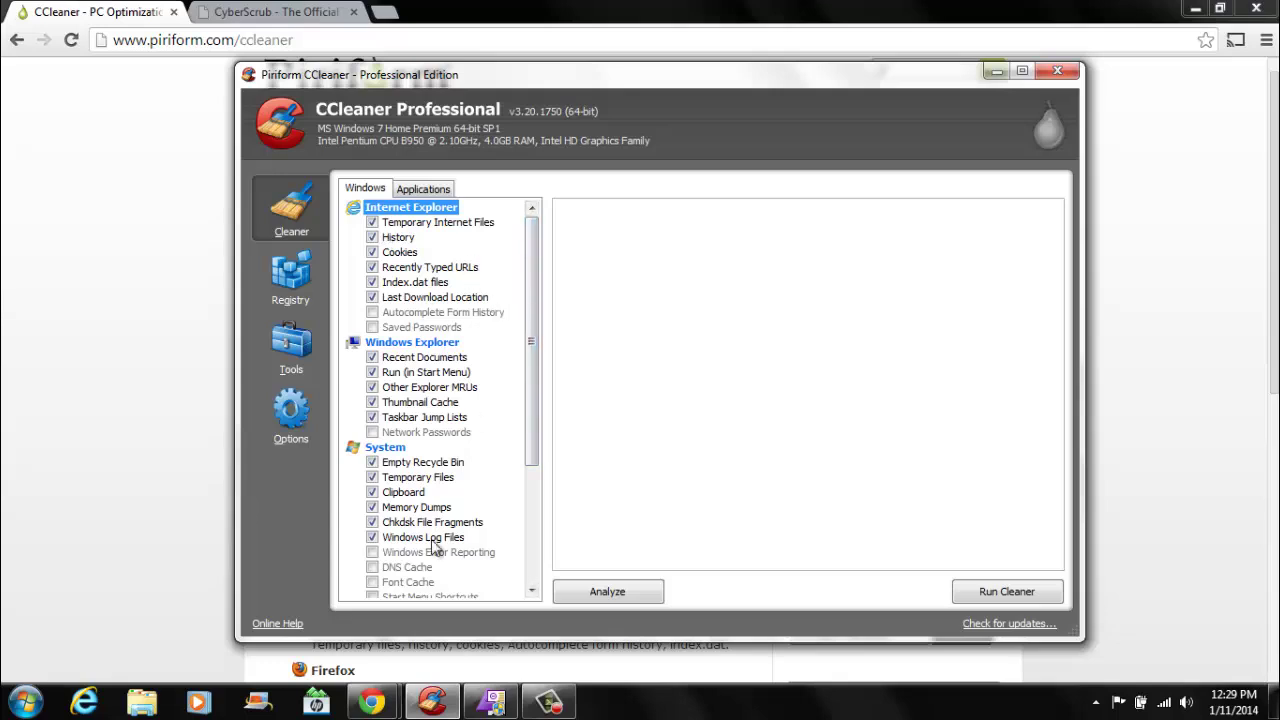
drag(534, 291, 540, 478)
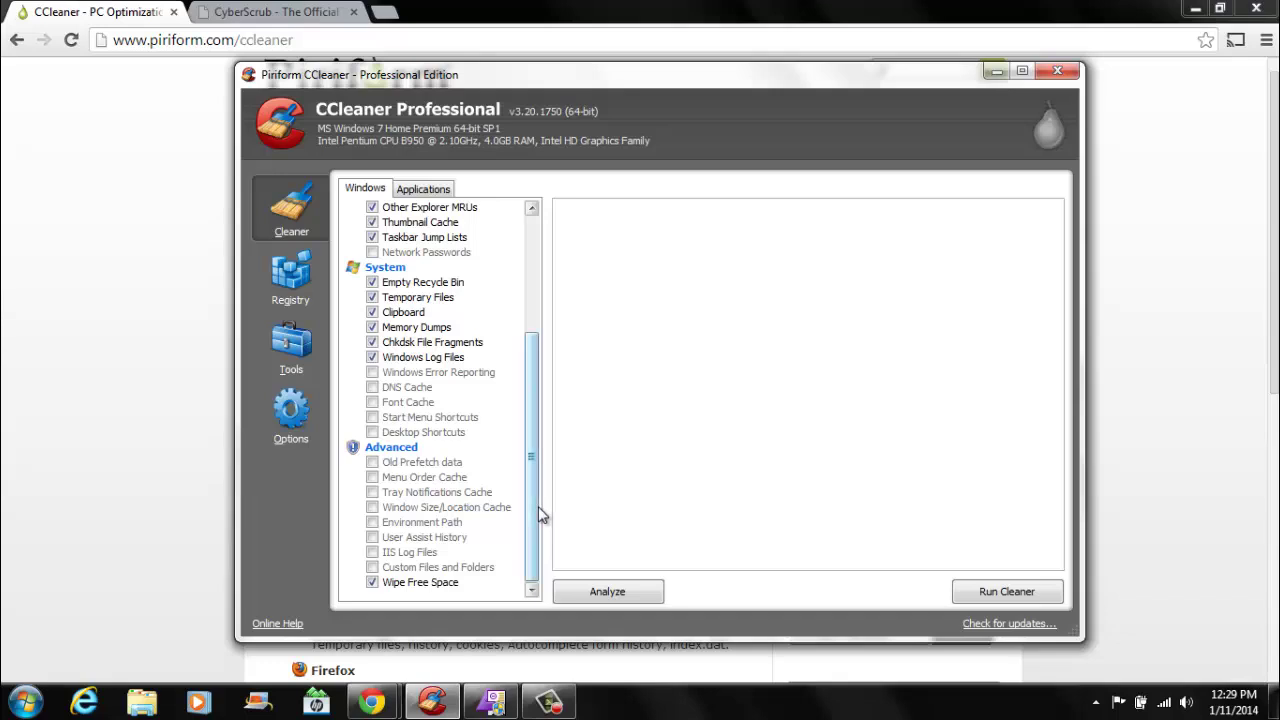
click(405, 587)
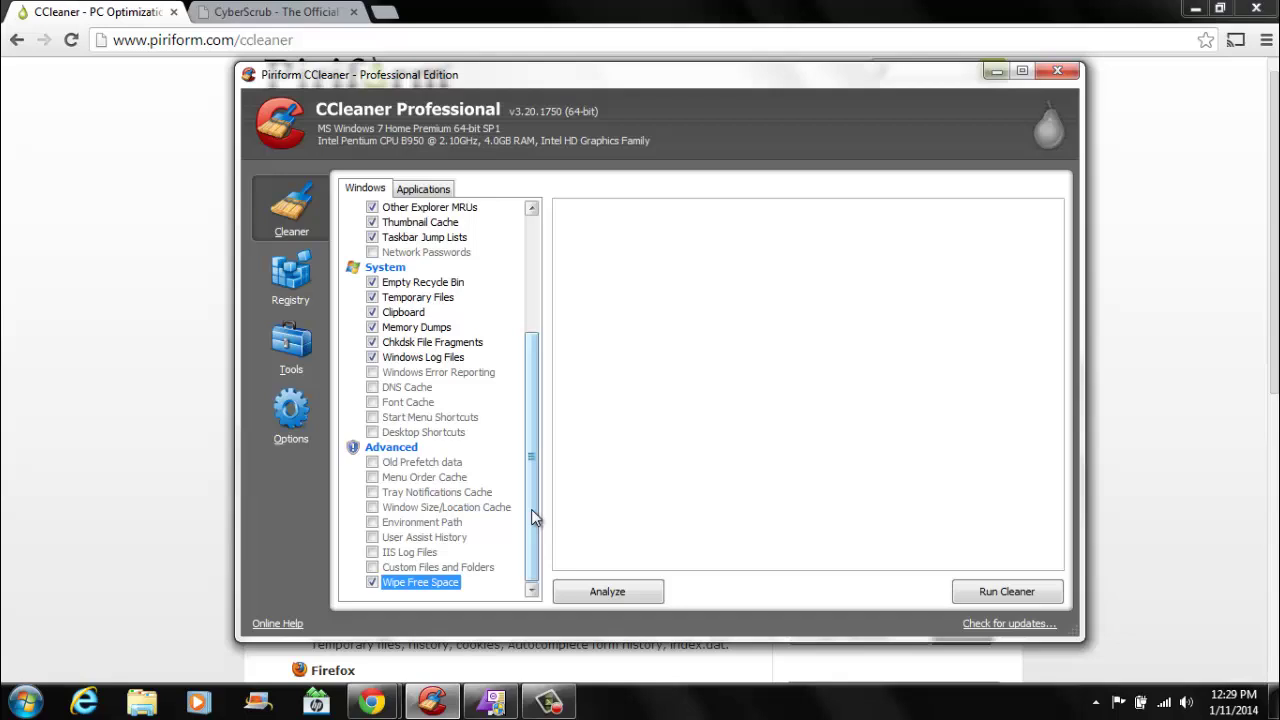
mouse_move(531, 509)
mouse_down()
mouse_move(542, 358)
mouse_move(538, 530)
mouse_up()
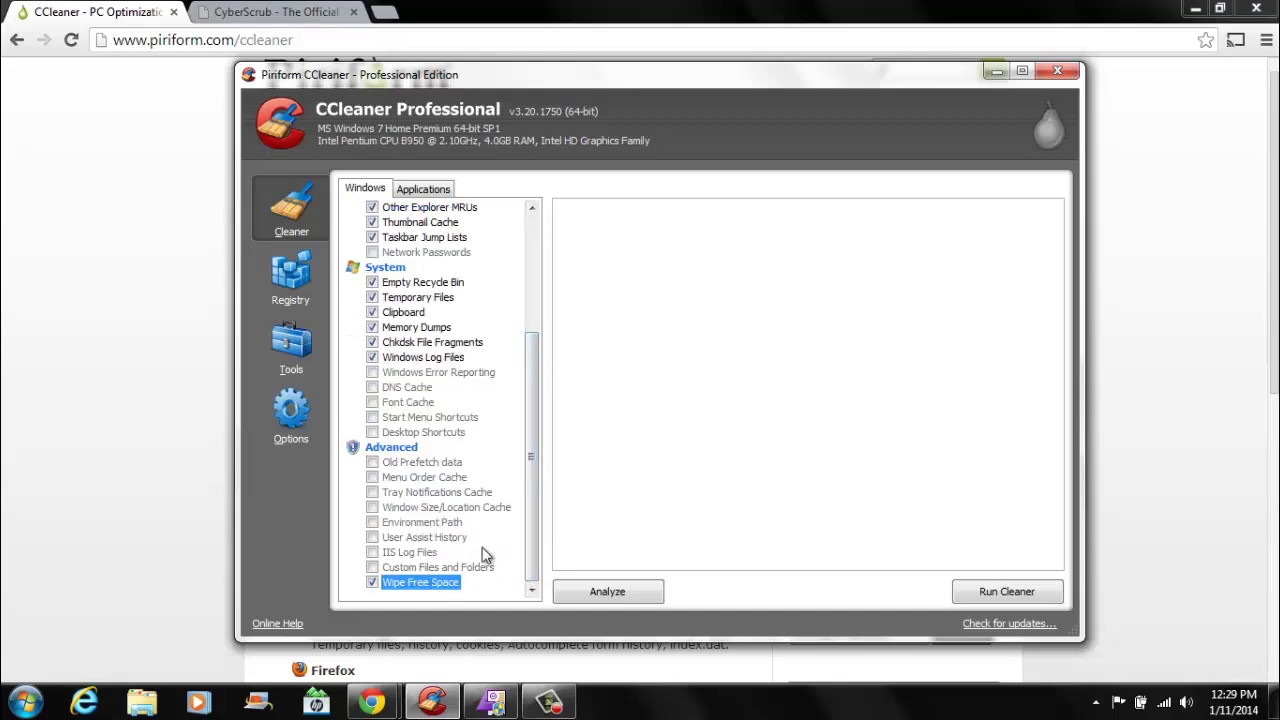
Step: Recheck the Internet Explorer, Windows Explorer, System and Advanced cleaning options, and glance at the Applications cleaning list
drag(528, 500, 538, 347)
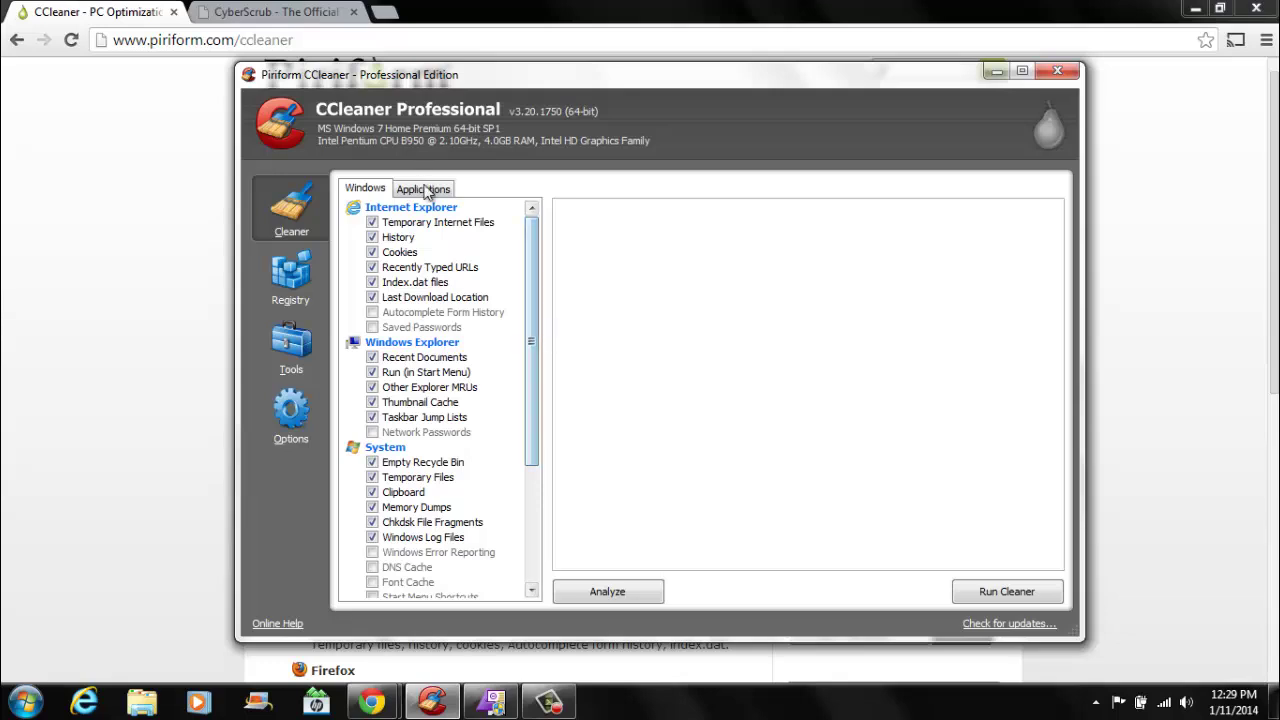
scroll(530, 388, down, 1)
drag(530, 388, 533, 275)
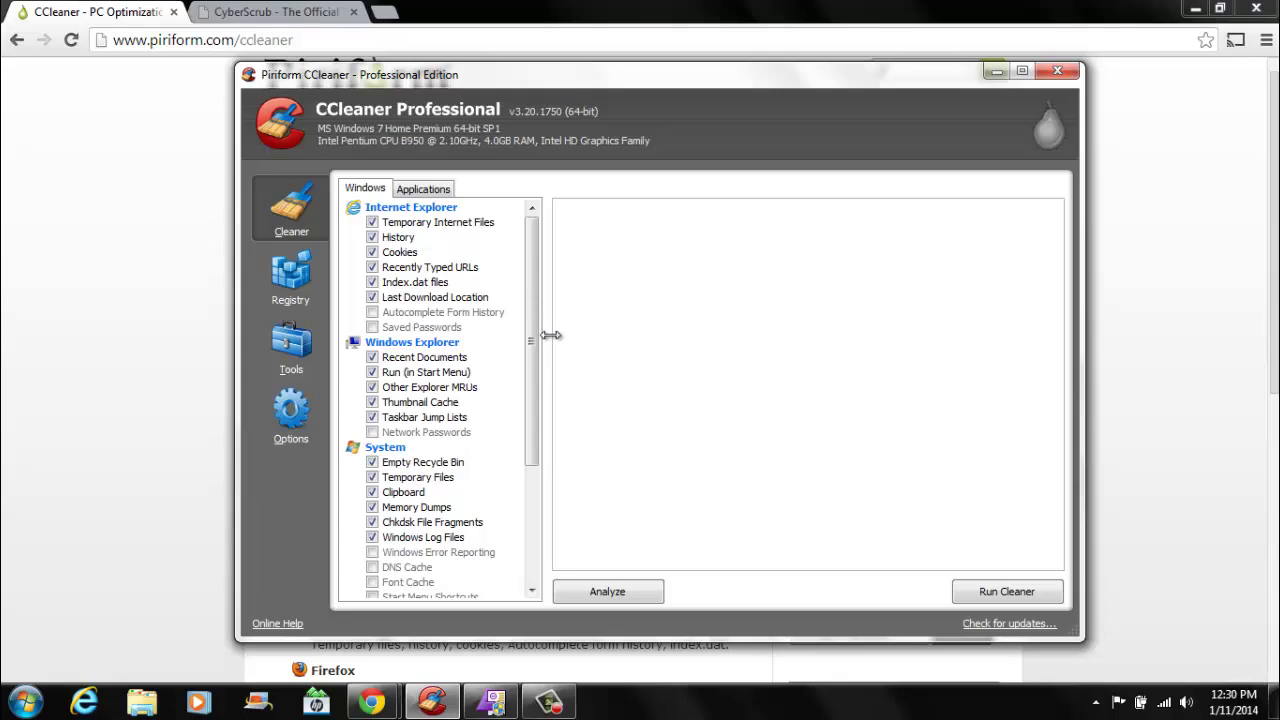
drag(533, 334, 529, 561)
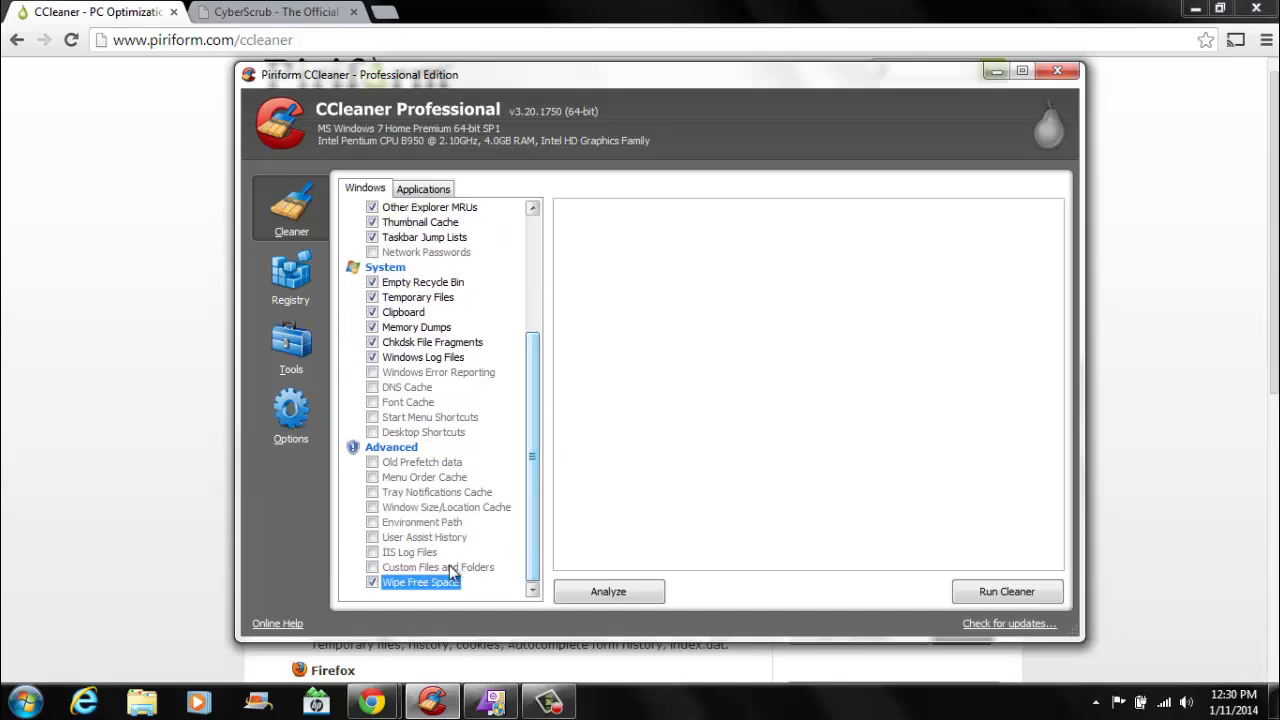
drag(534, 449, 534, 277)
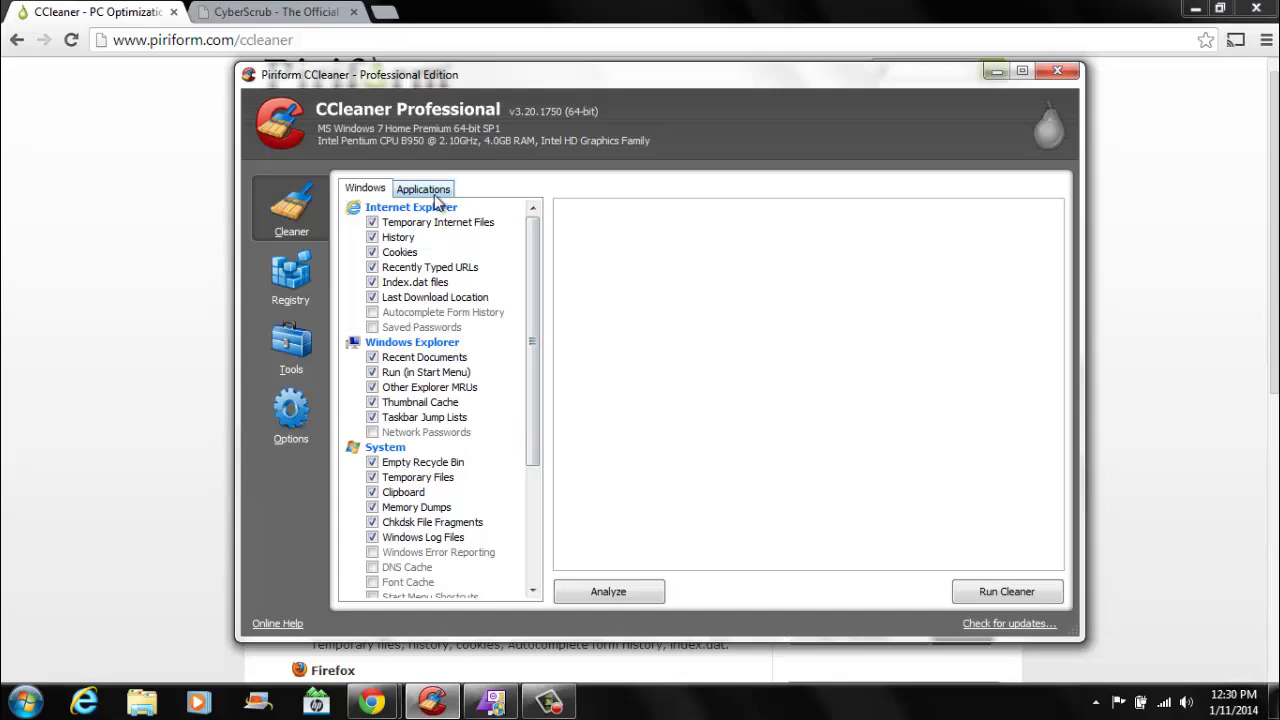
drag(542, 333, 507, 232)
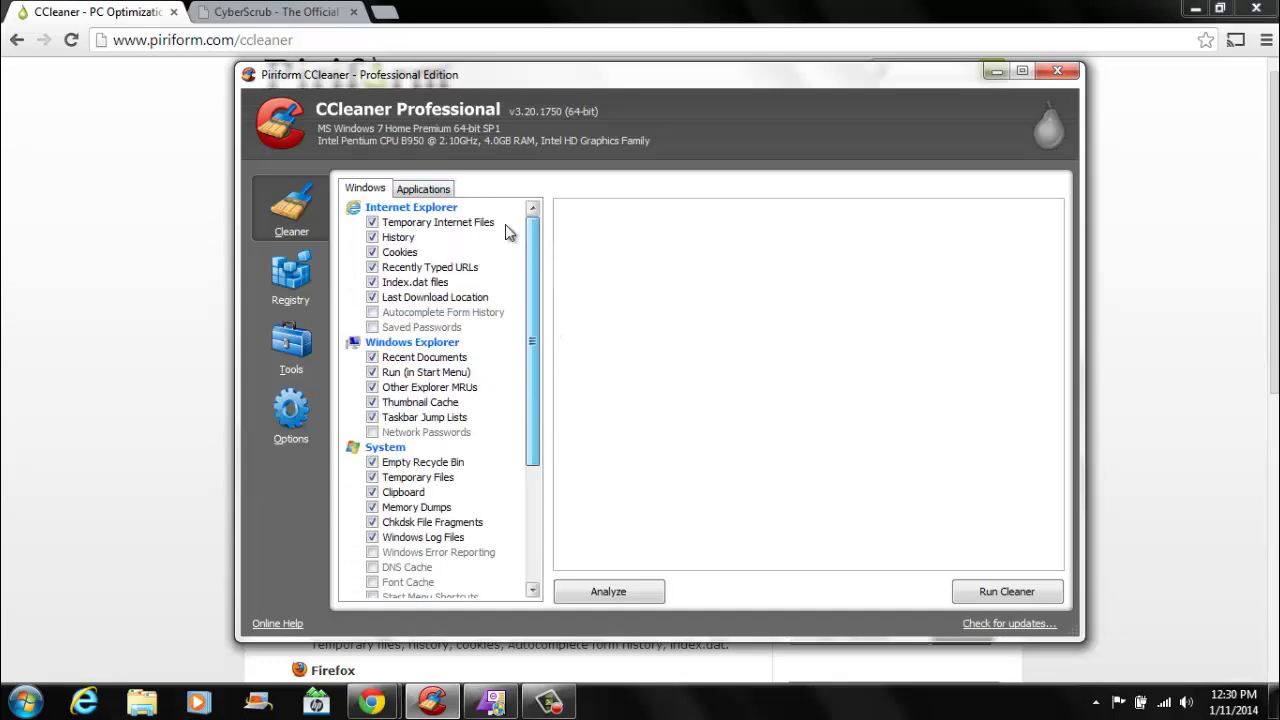
click(446, 187)
click(345, 197)
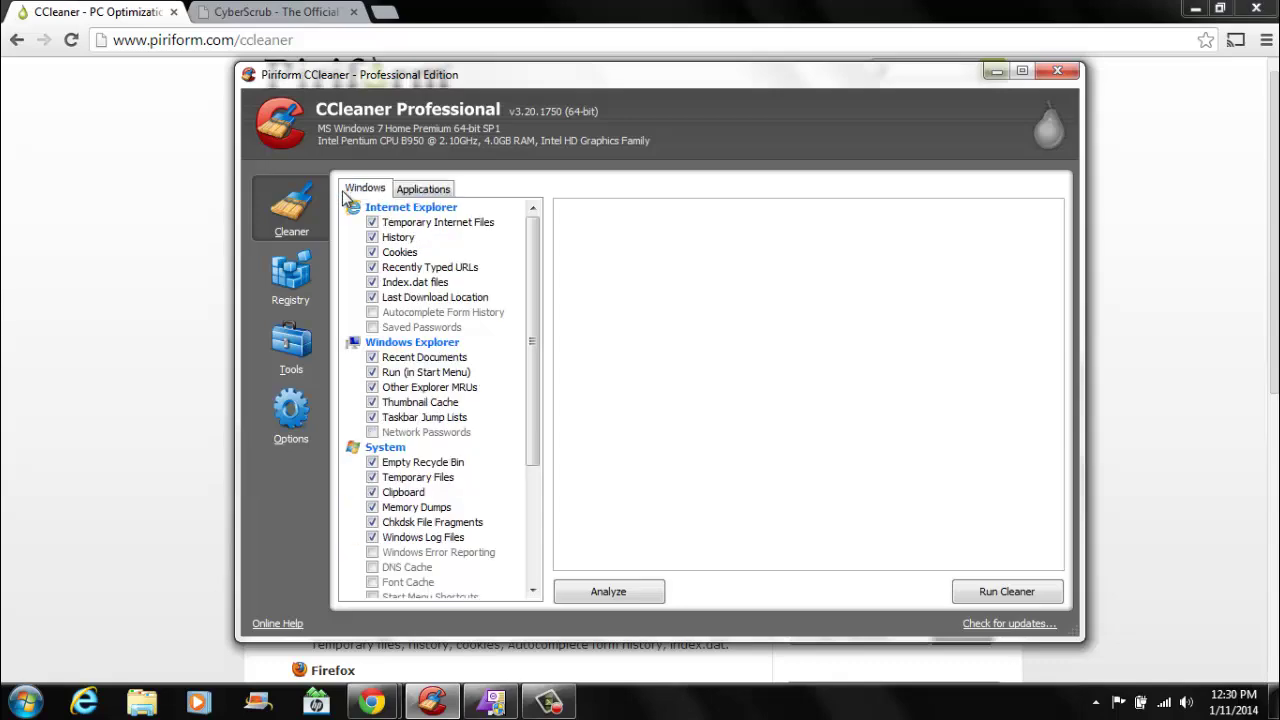
Step: Look through CCleaner's Registry, Tools and Options sections, return to the Cleaner section and close the program
click(308, 278)
click(305, 345)
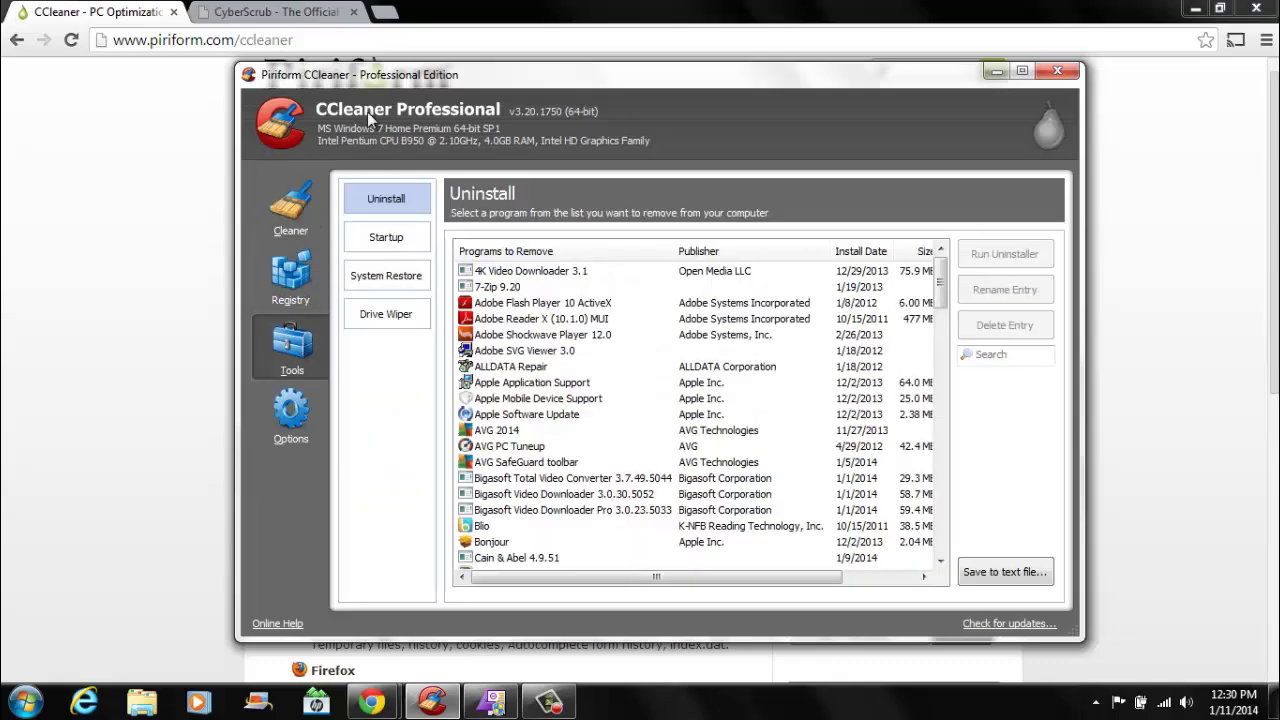
click(296, 258)
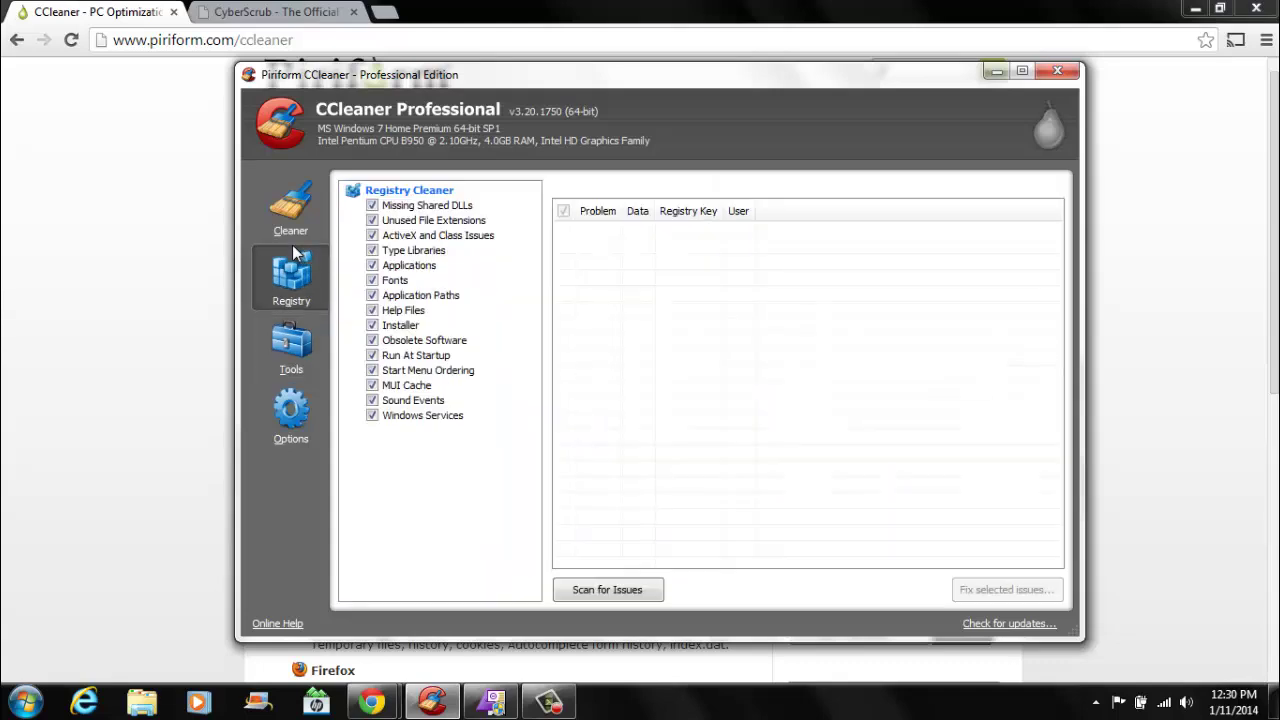
click(292, 425)
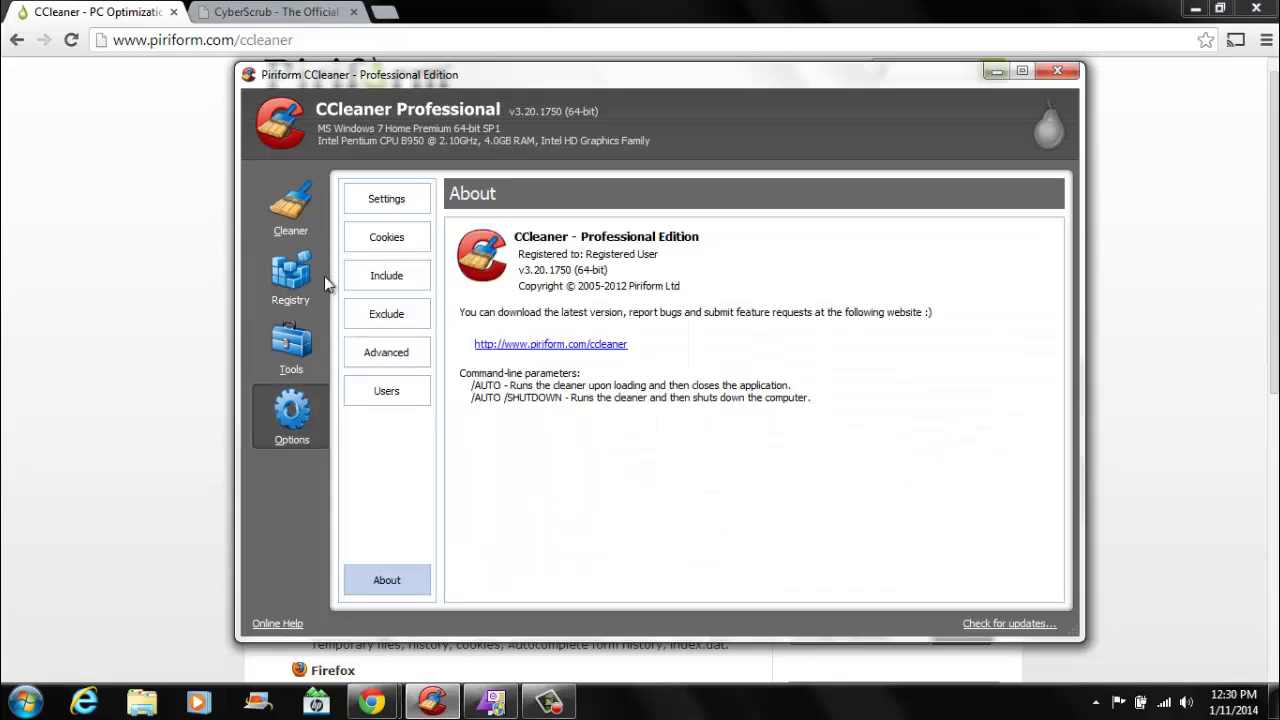
click(314, 216)
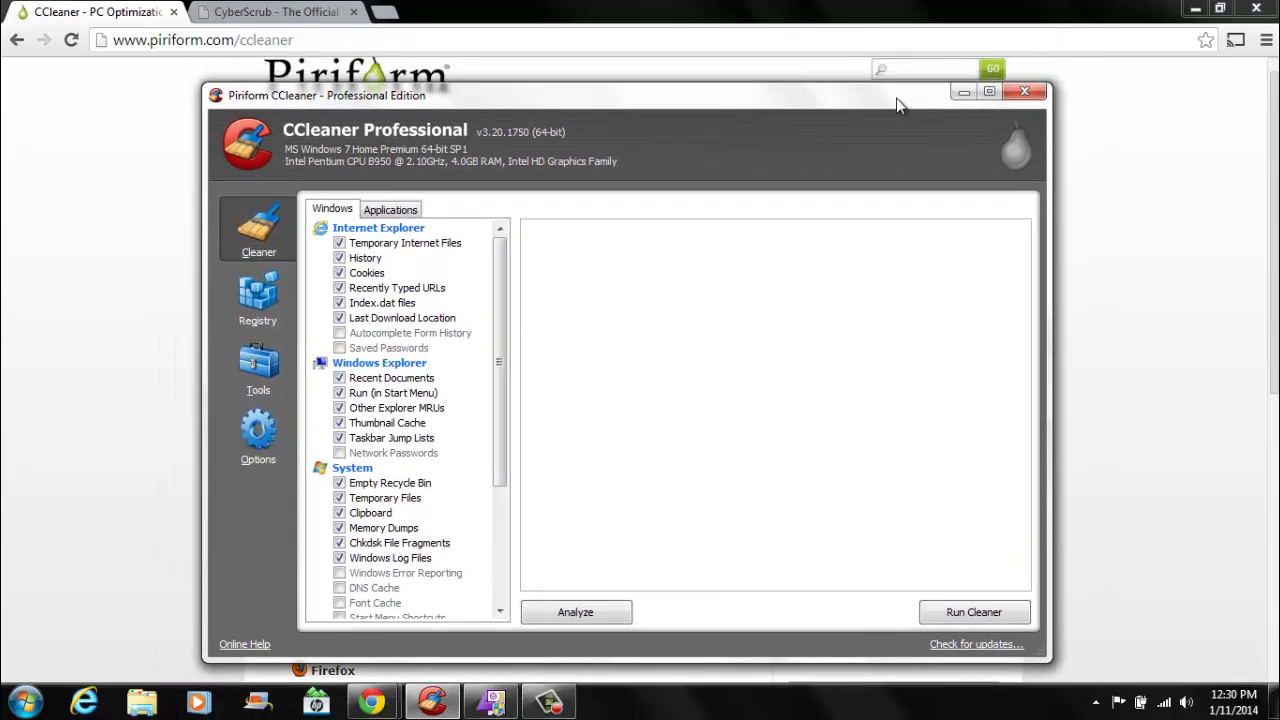
click(1023, 93)
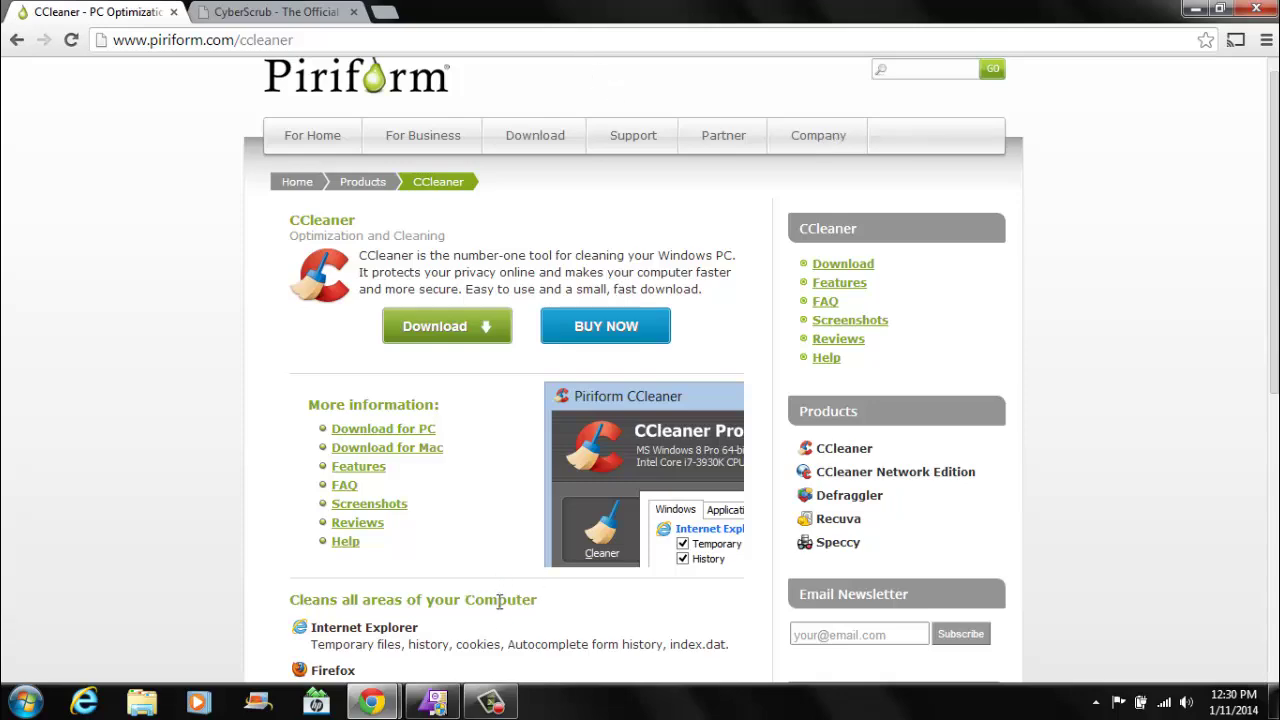
scroll(1274, 480, down, 1)
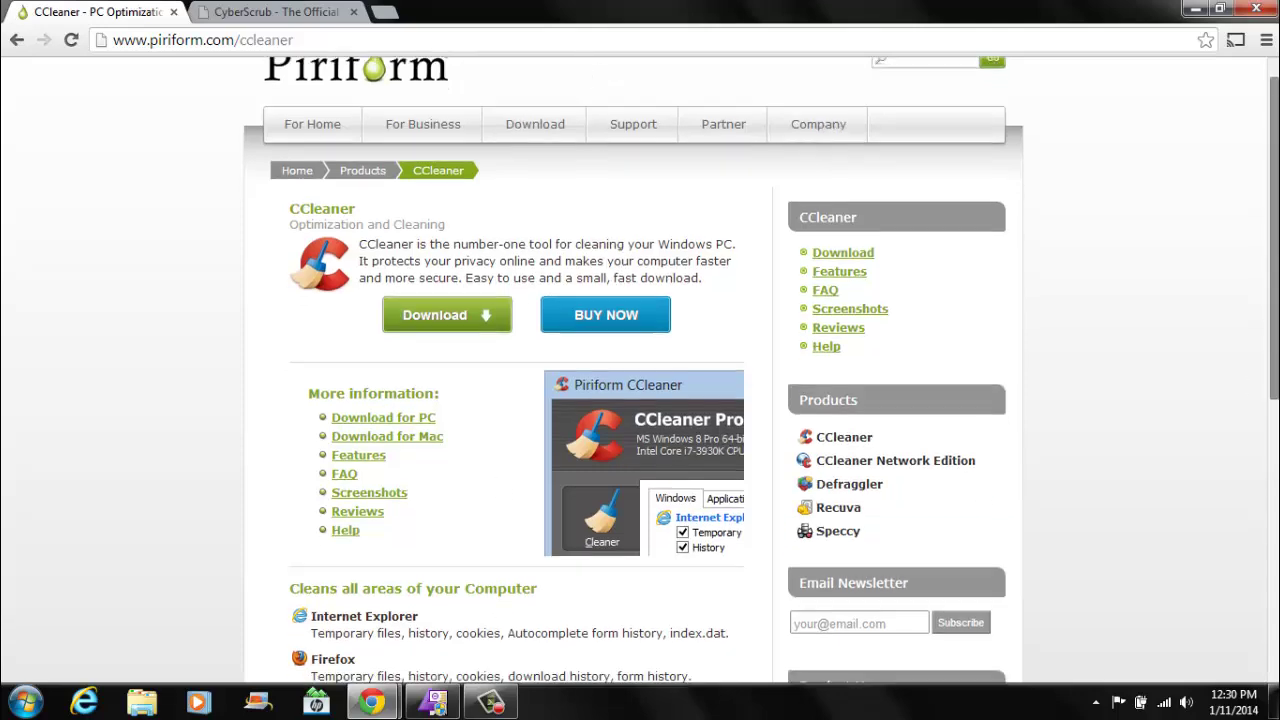
scroll(1274, 480, down, 4)
scroll(737, 157, up, 4)
Step: Switch to the CyberScrub website and examine its featured products and company news
click(240, 12)
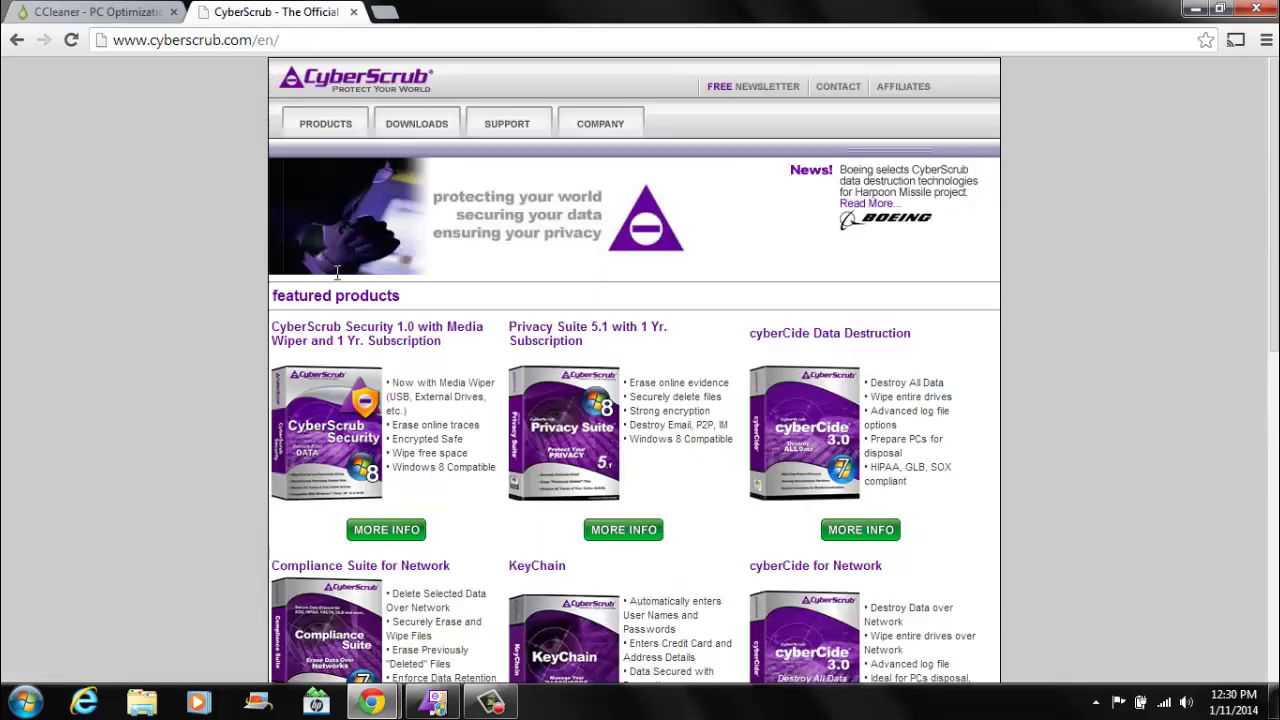
scroll(866, 363, down, 4)
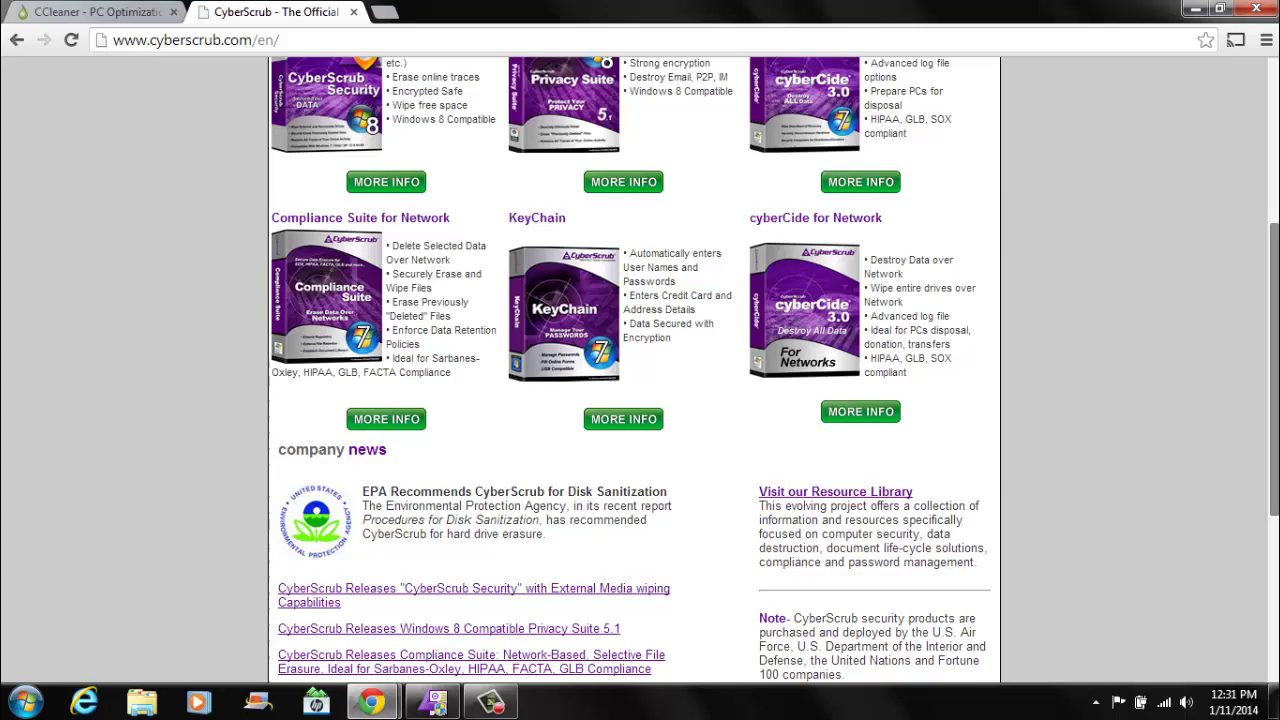
scroll(635, 370, down, 2)
scroll(635, 370, up, 3)
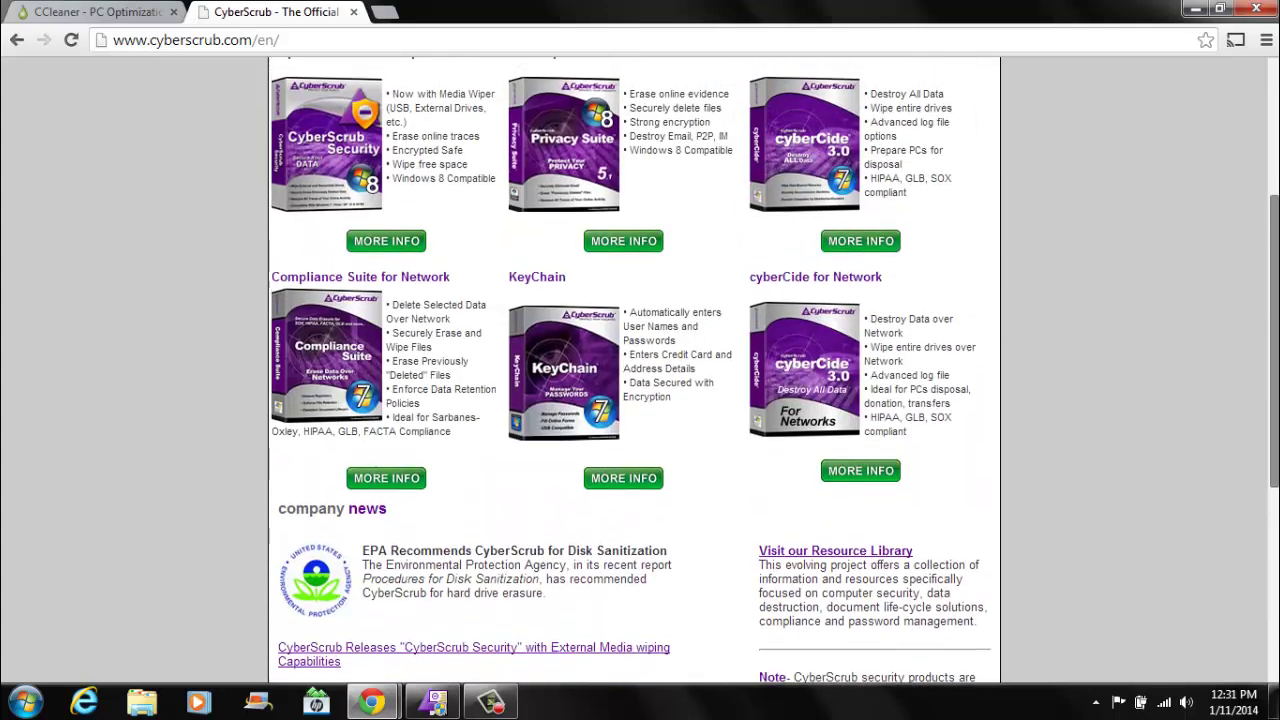
scroll(634, 370, up, 3)
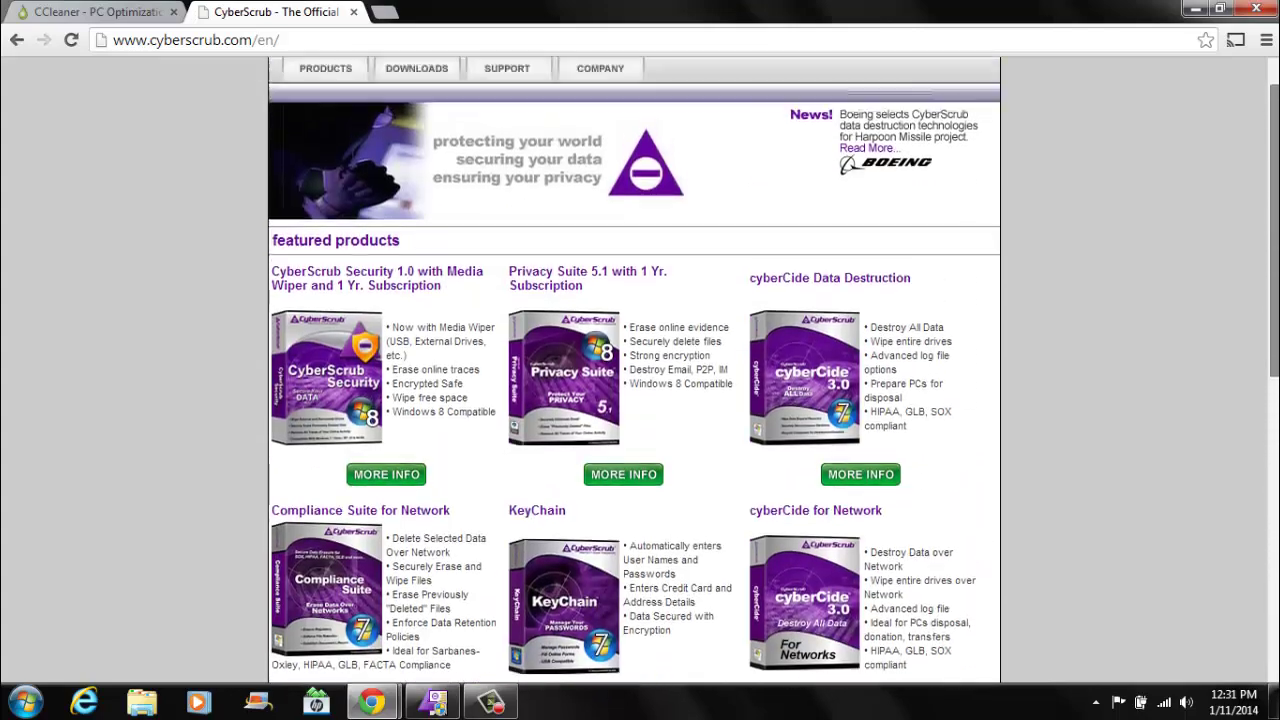
scroll(634, 370, up, 1)
Step: Open CyberScrub's downloads page and examine the free trial offers and the privacy information
click(412, 124)
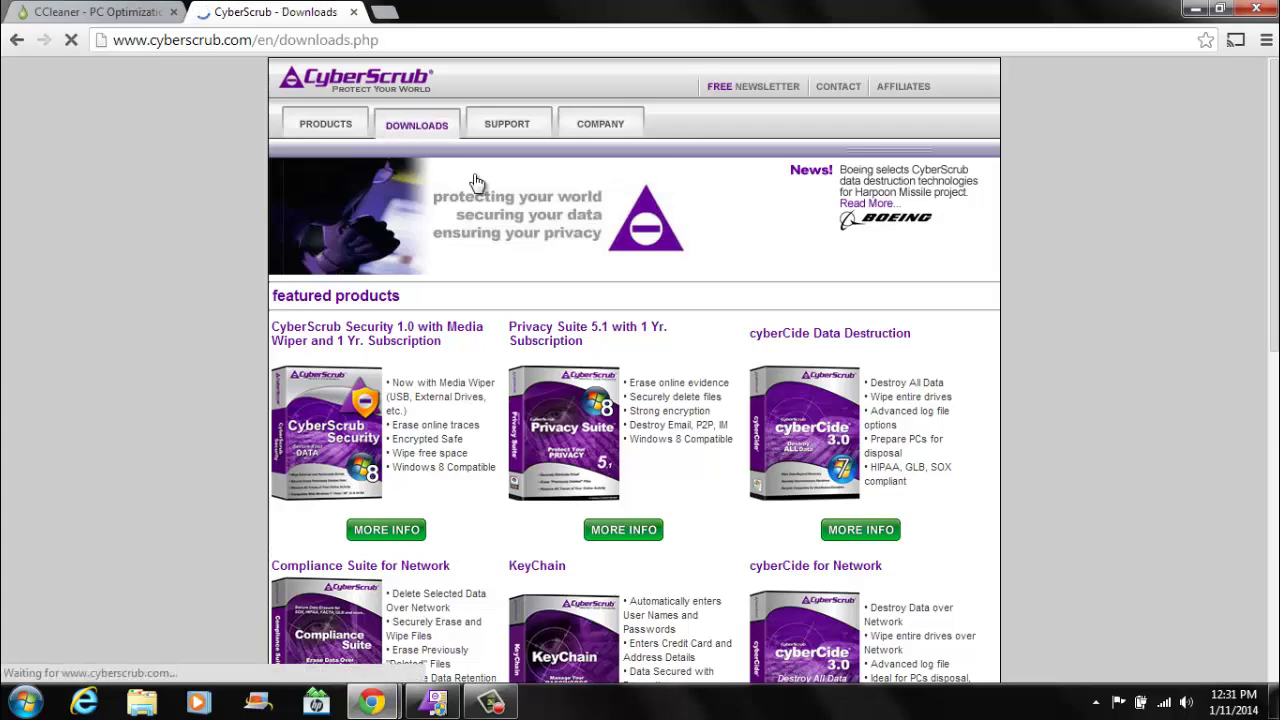
drag(1266, 301, 1276, 427)
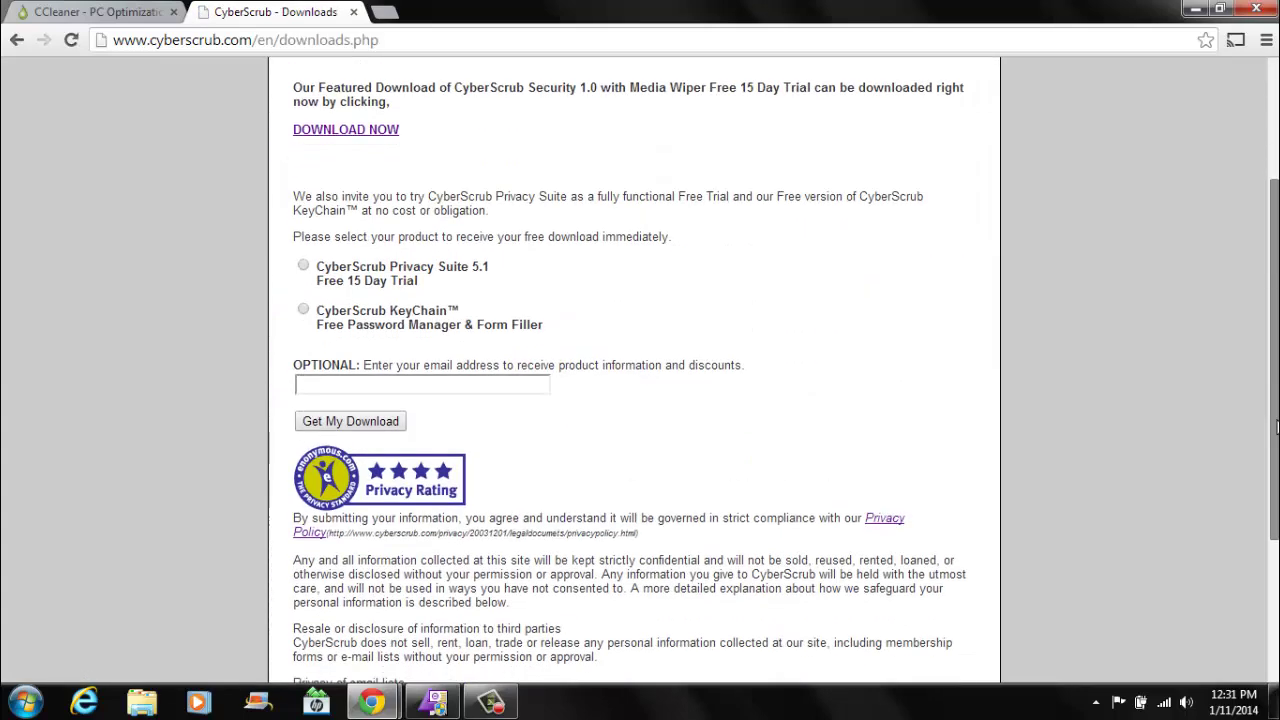
drag(1276, 497, 1276, 610)
scroll(610, 432, up, 5)
Step: Switch to the CyberScrub Privacy Suite program and look over its available tools and erase commands
click(436, 704)
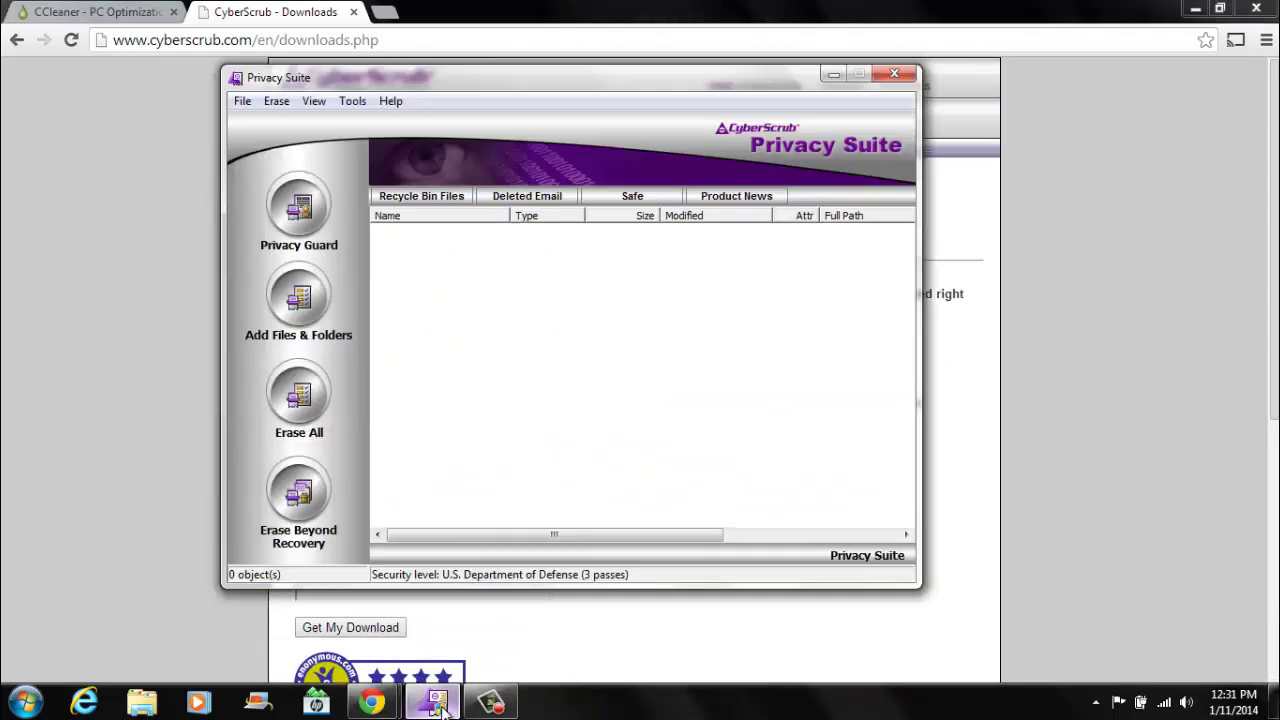
drag(527, 86, 597, 96)
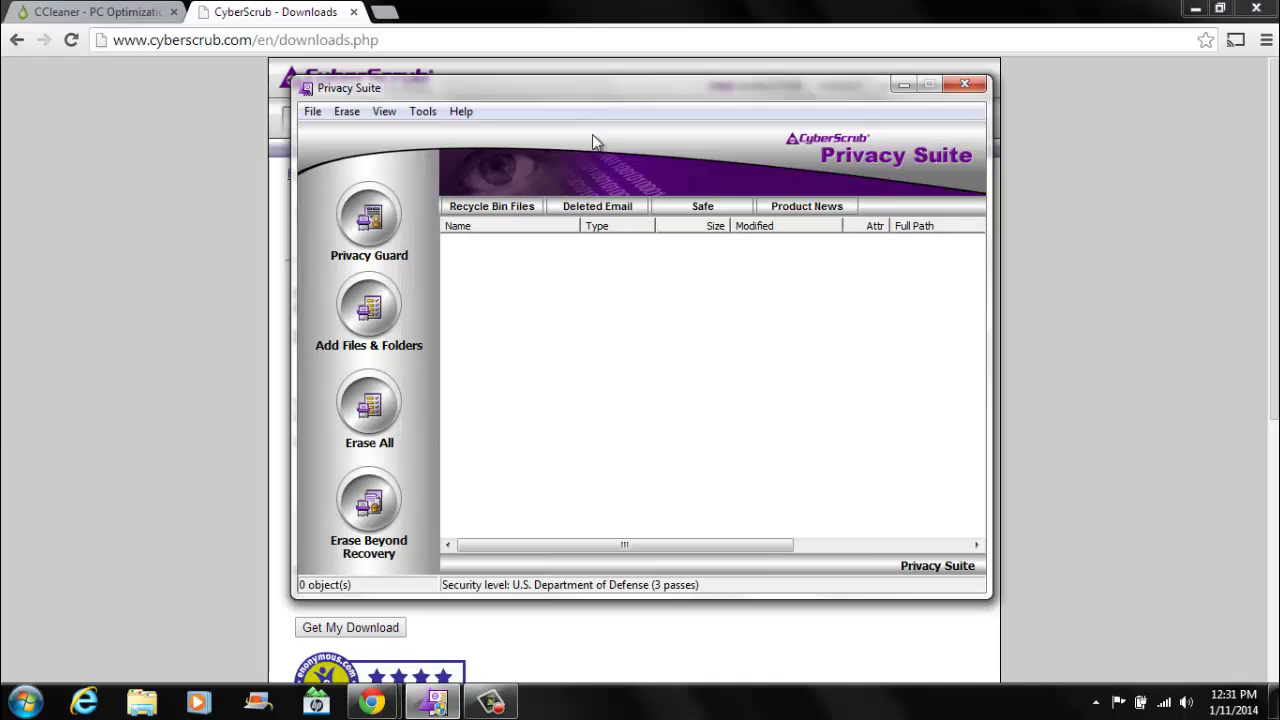
click(422, 111)
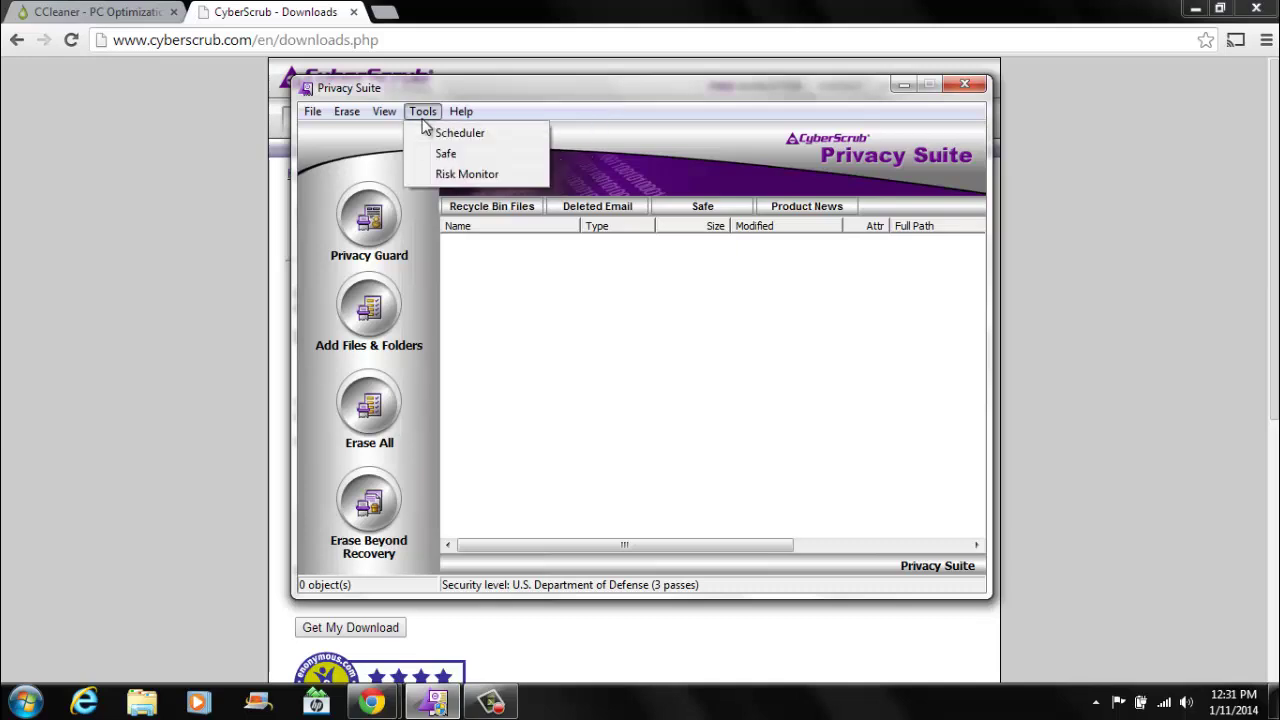
mouse_move(320, 116)
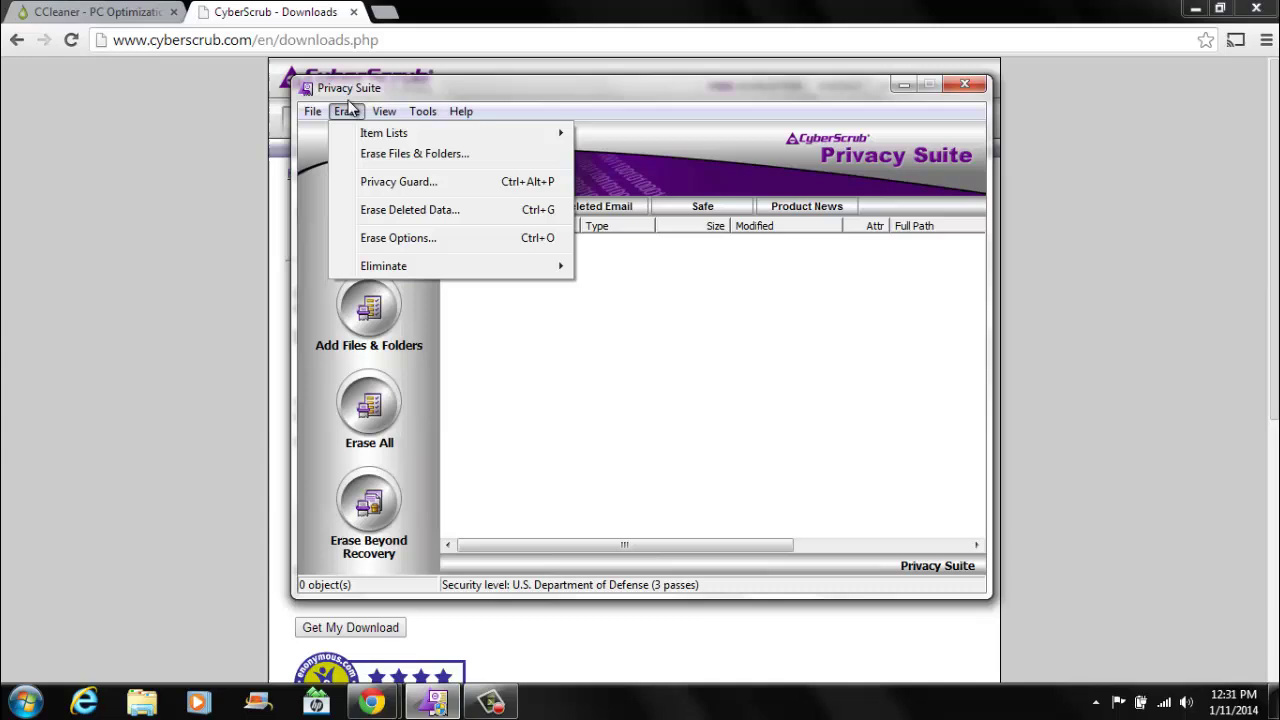
click(363, 111)
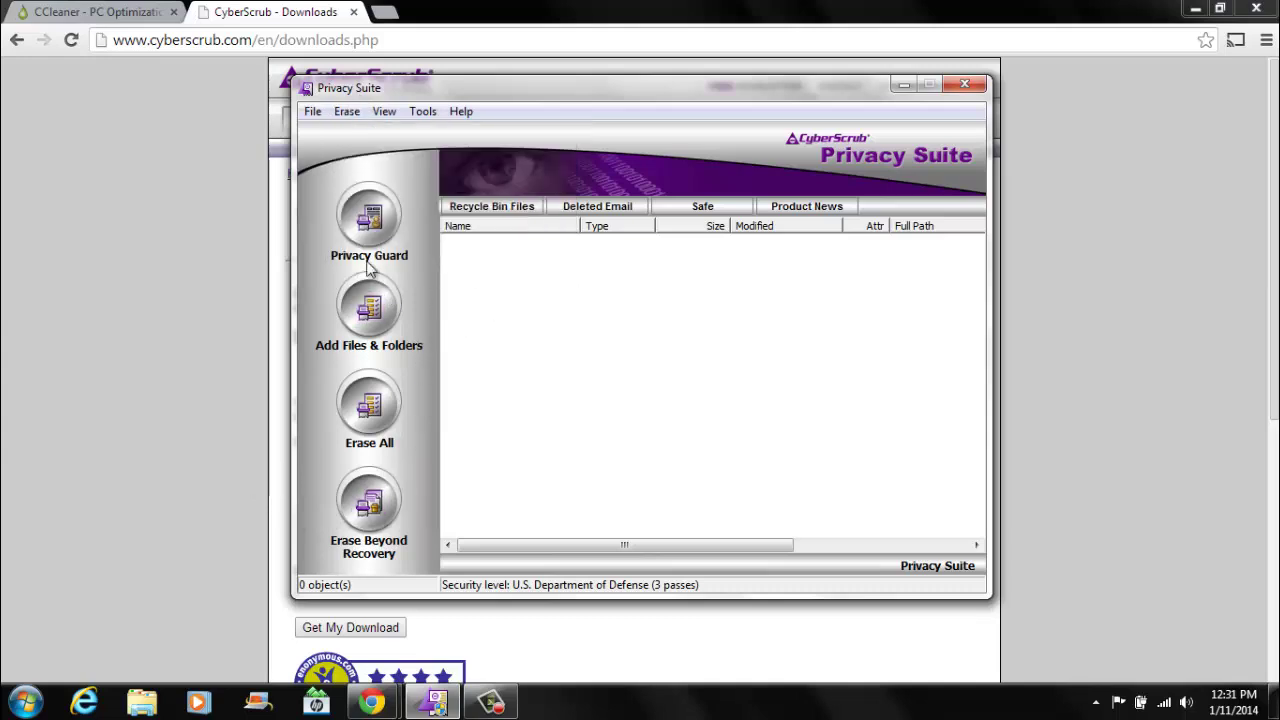
Step: Start the Privacy Guard in Basic mode and stop the erasing process
click(370, 216)
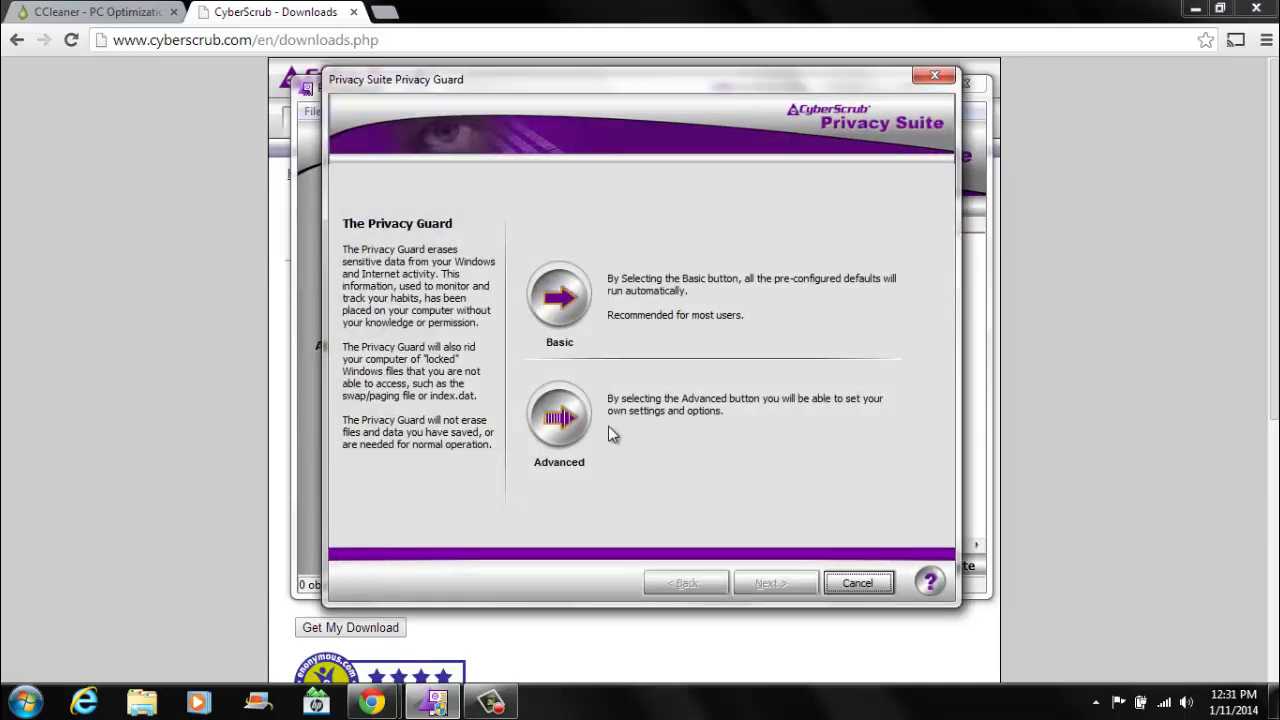
click(562, 300)
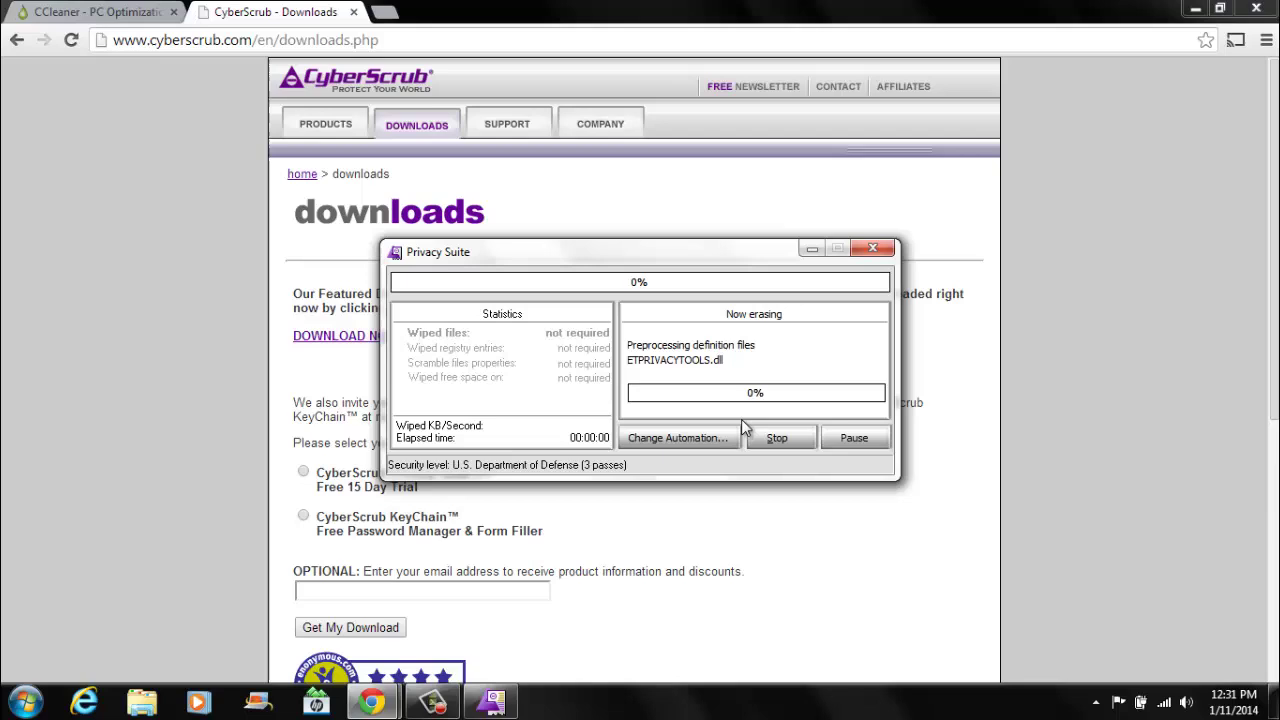
click(791, 442)
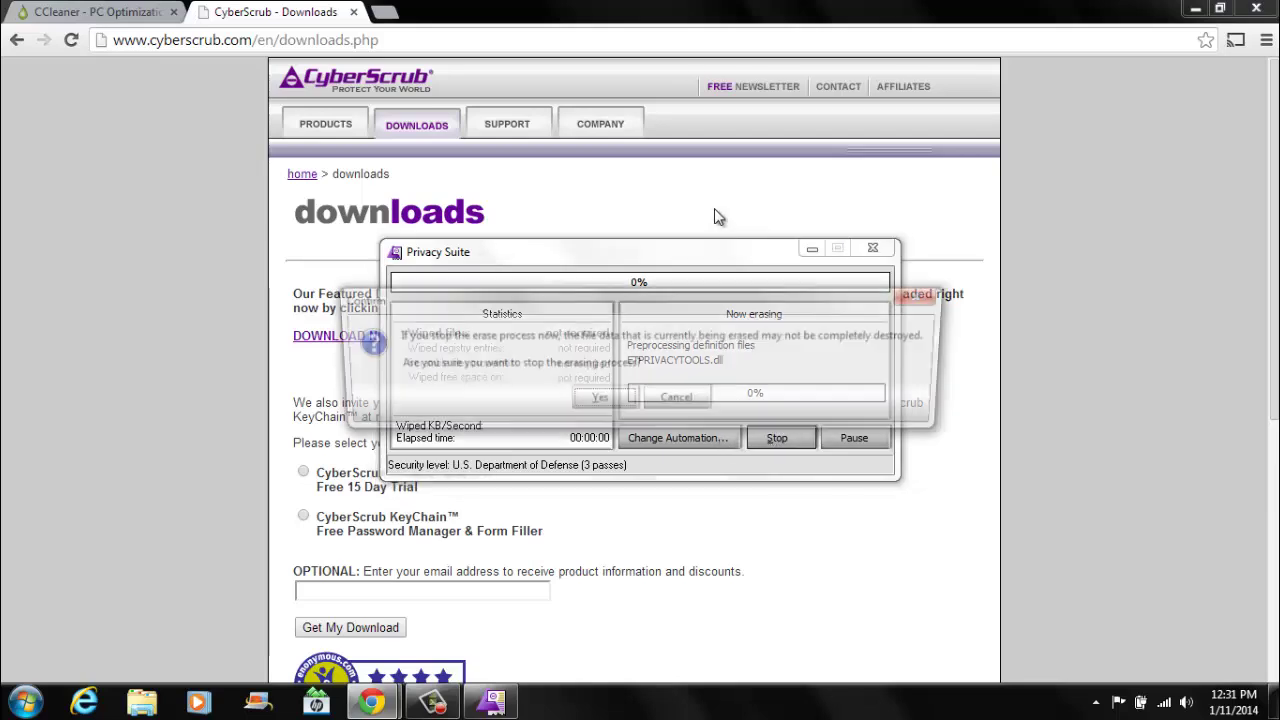
click(604, 398)
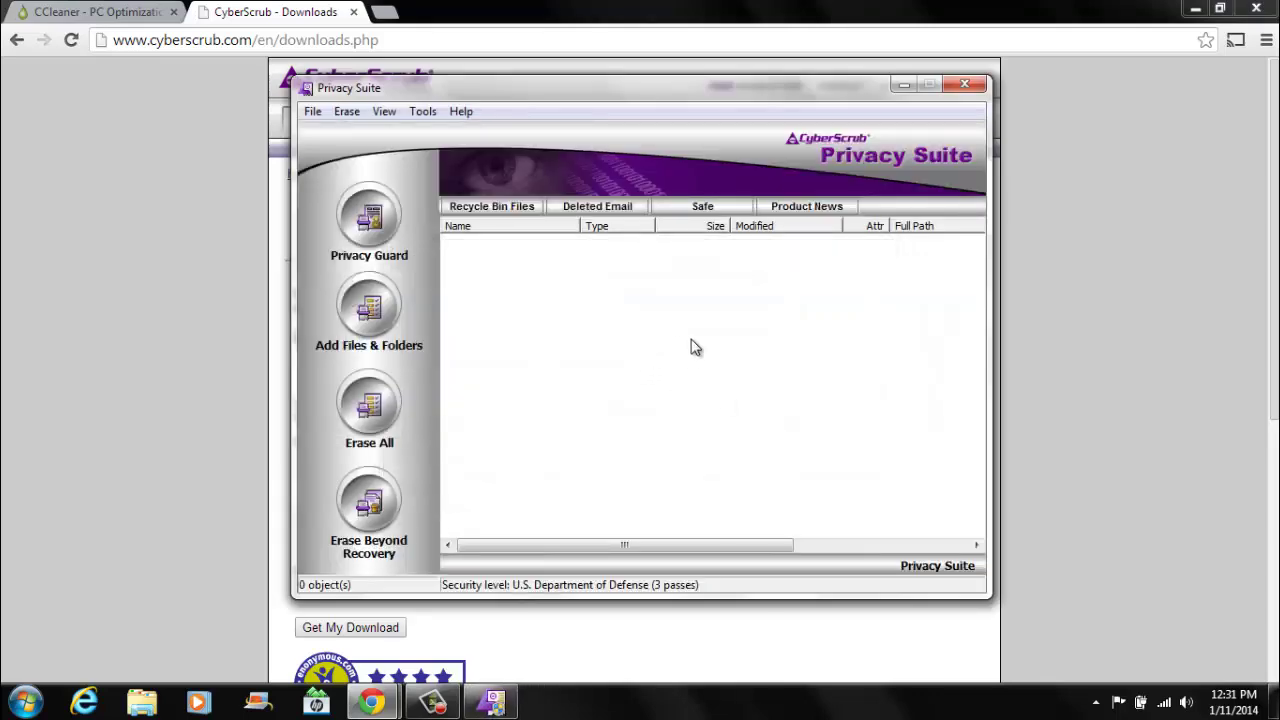
Step: Open the Privacy Guard wizard, read the description of its six sensitive-area components, and cancel it
drag(677, 88, 658, 92)
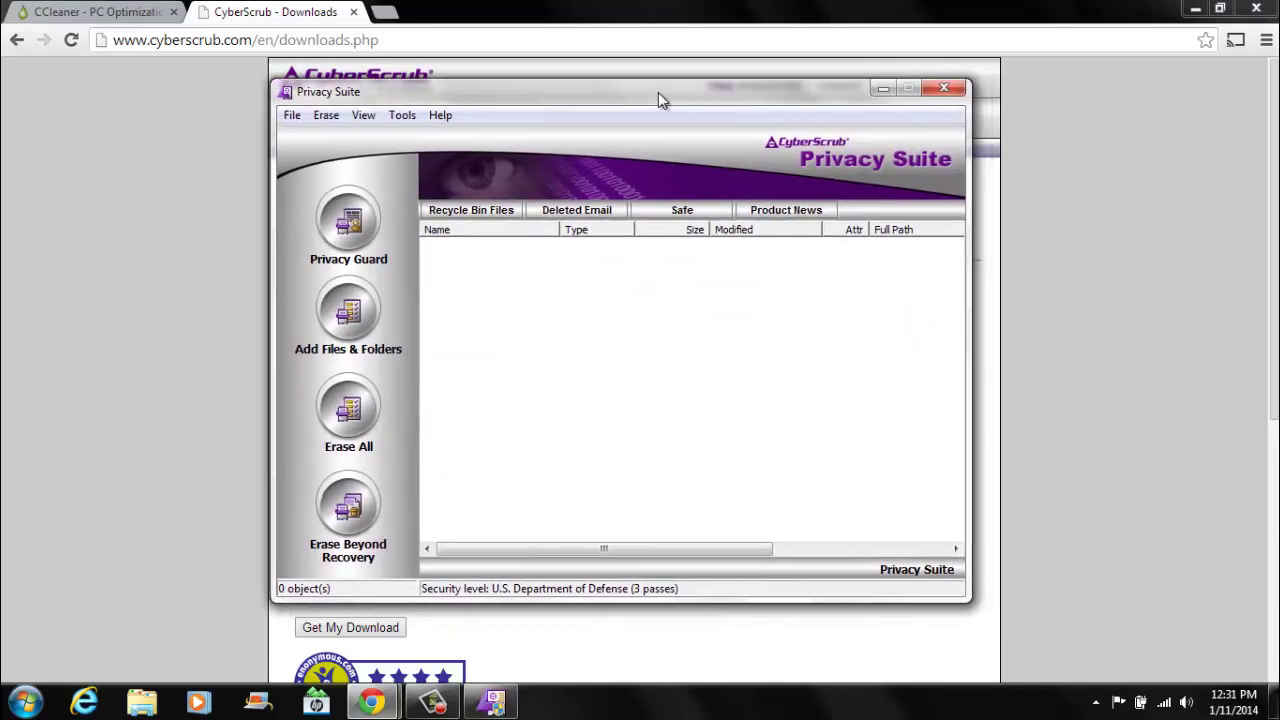
click(349, 222)
click(540, 444)
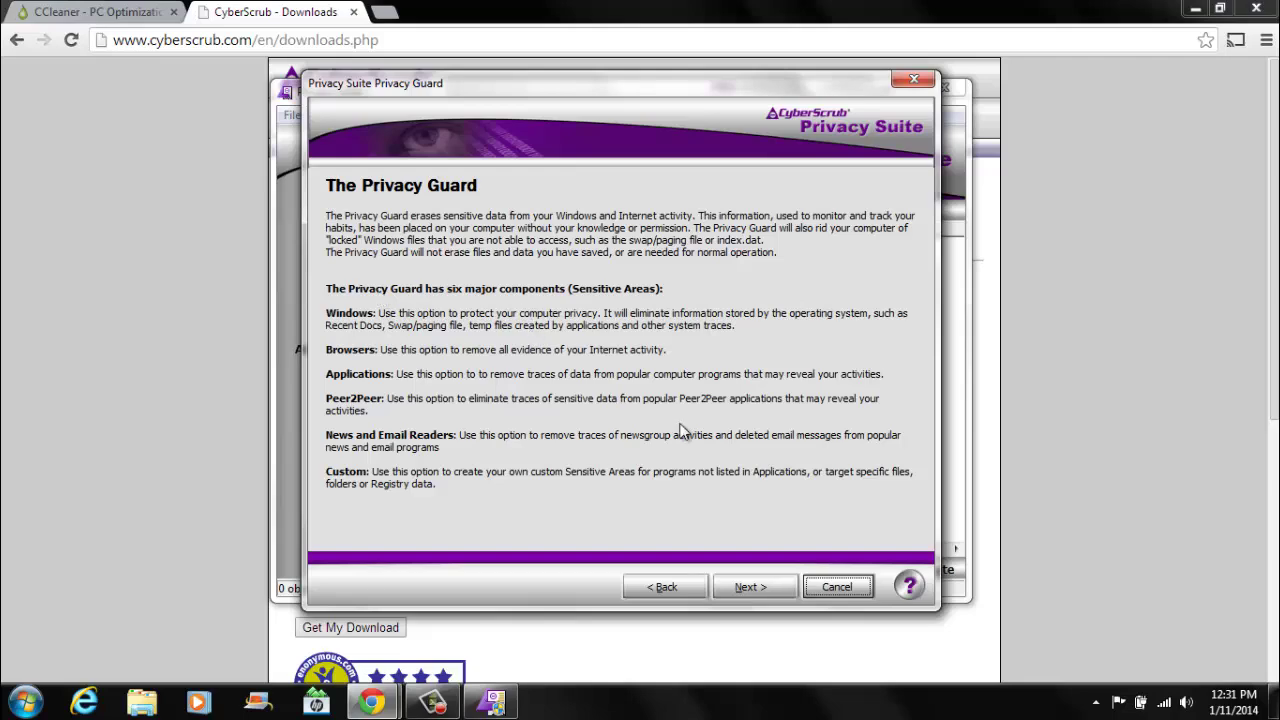
click(836, 591)
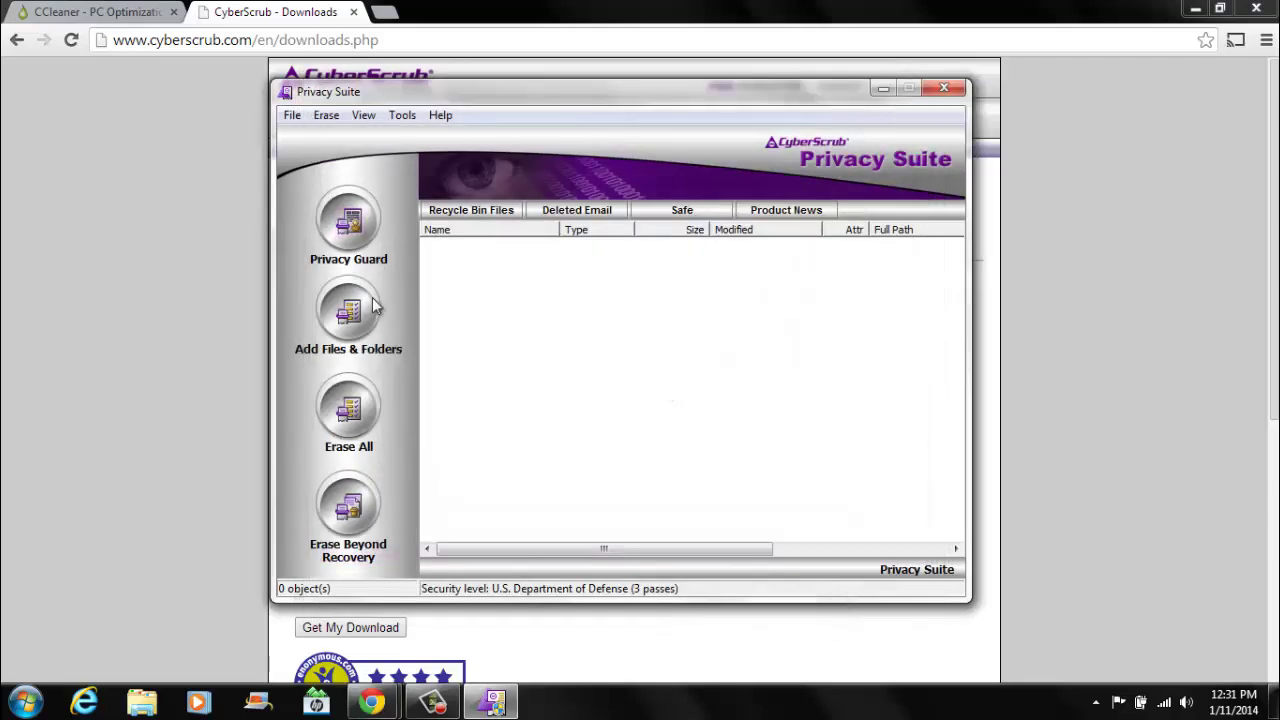
Step: View the options for adding files and folders, then try Erase All on the empty file list
click(350, 313)
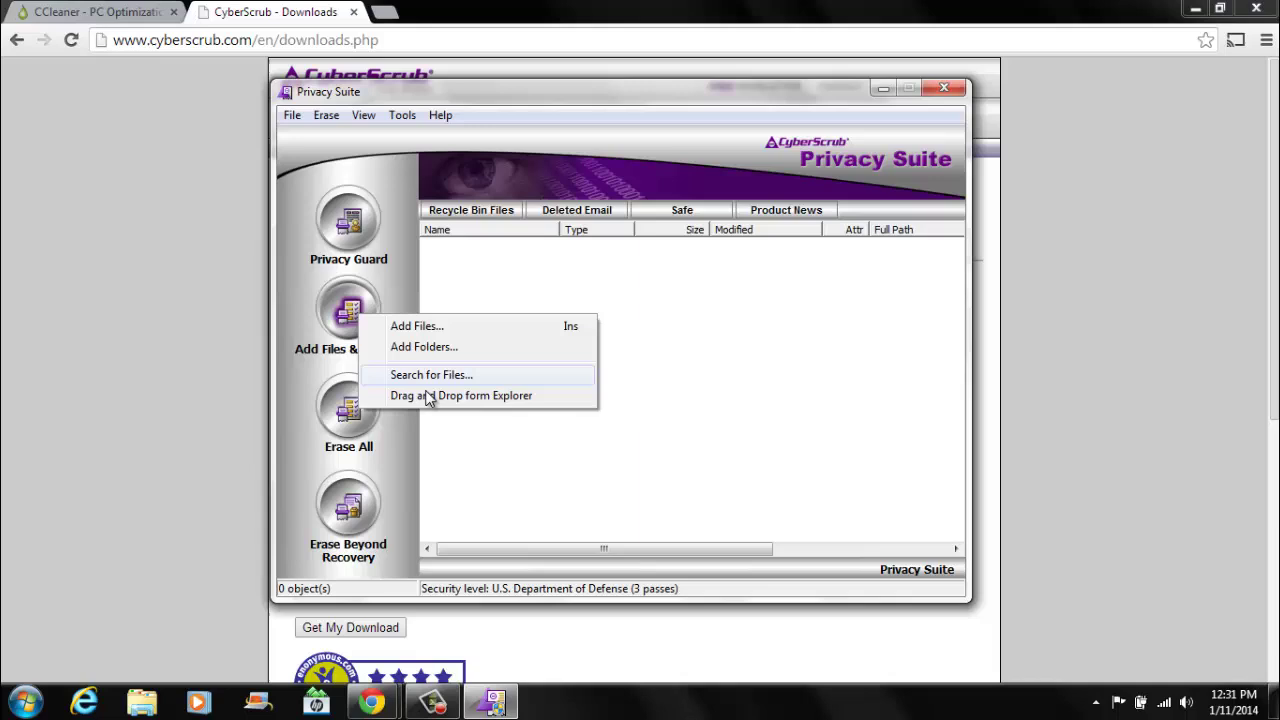
click(478, 302)
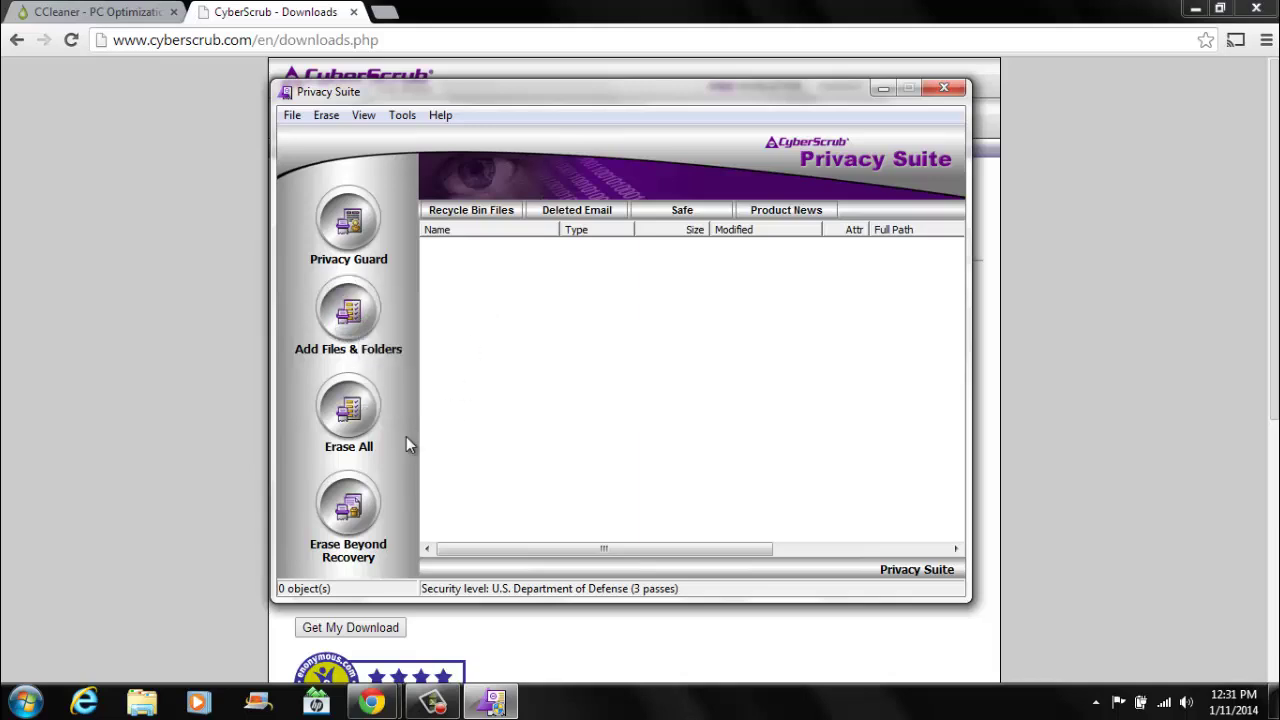
click(348, 408)
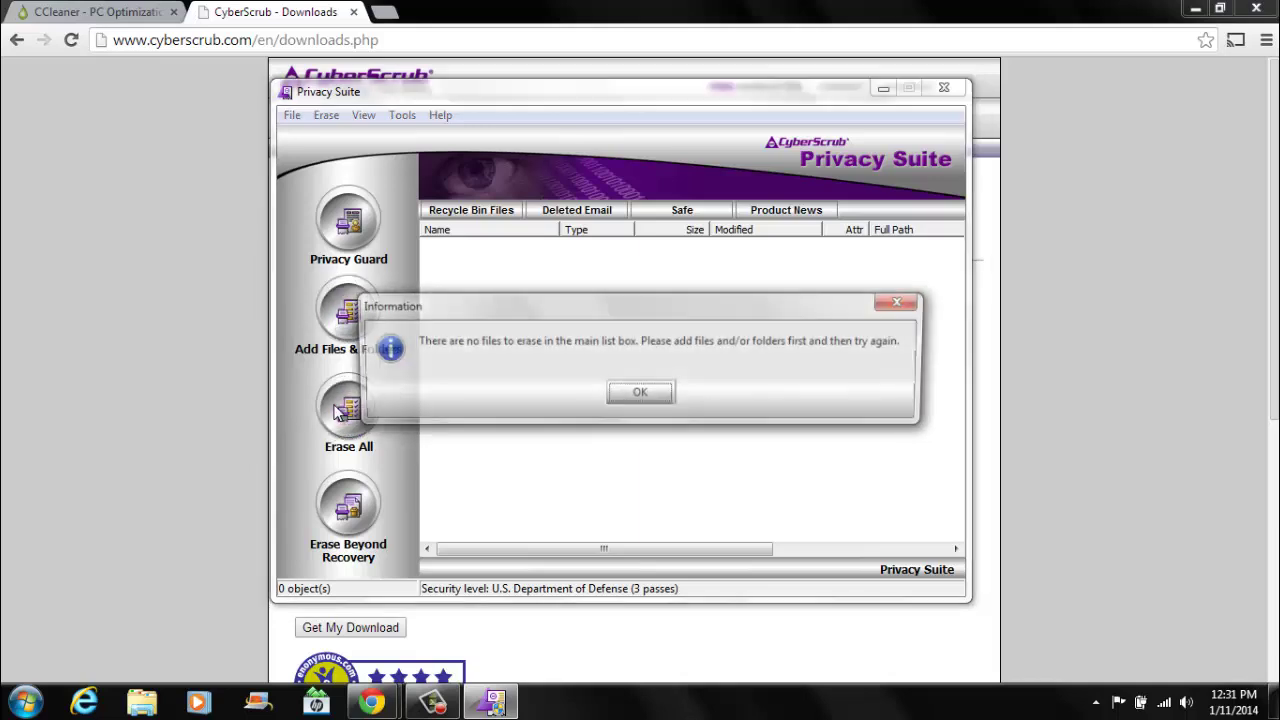
click(638, 395)
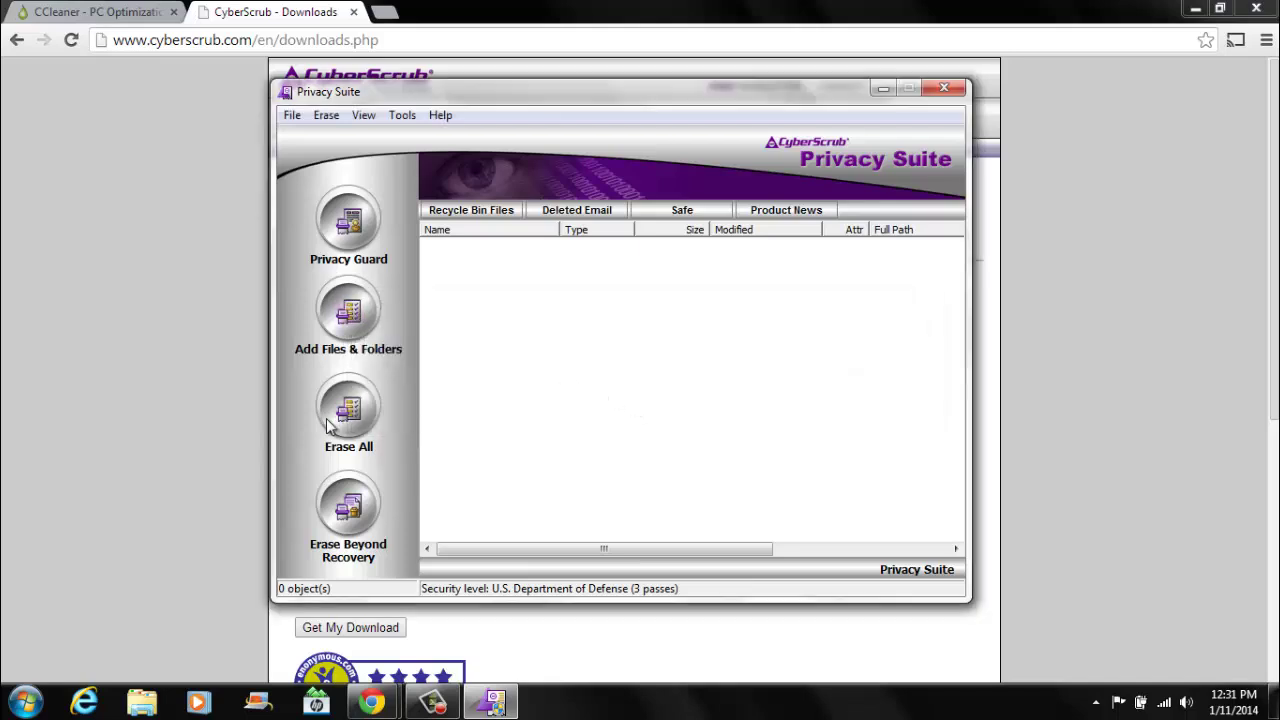
Step: Open the Erase Beyond Recovery wizard and look through its drive selection, wipe options and start page
click(350, 508)
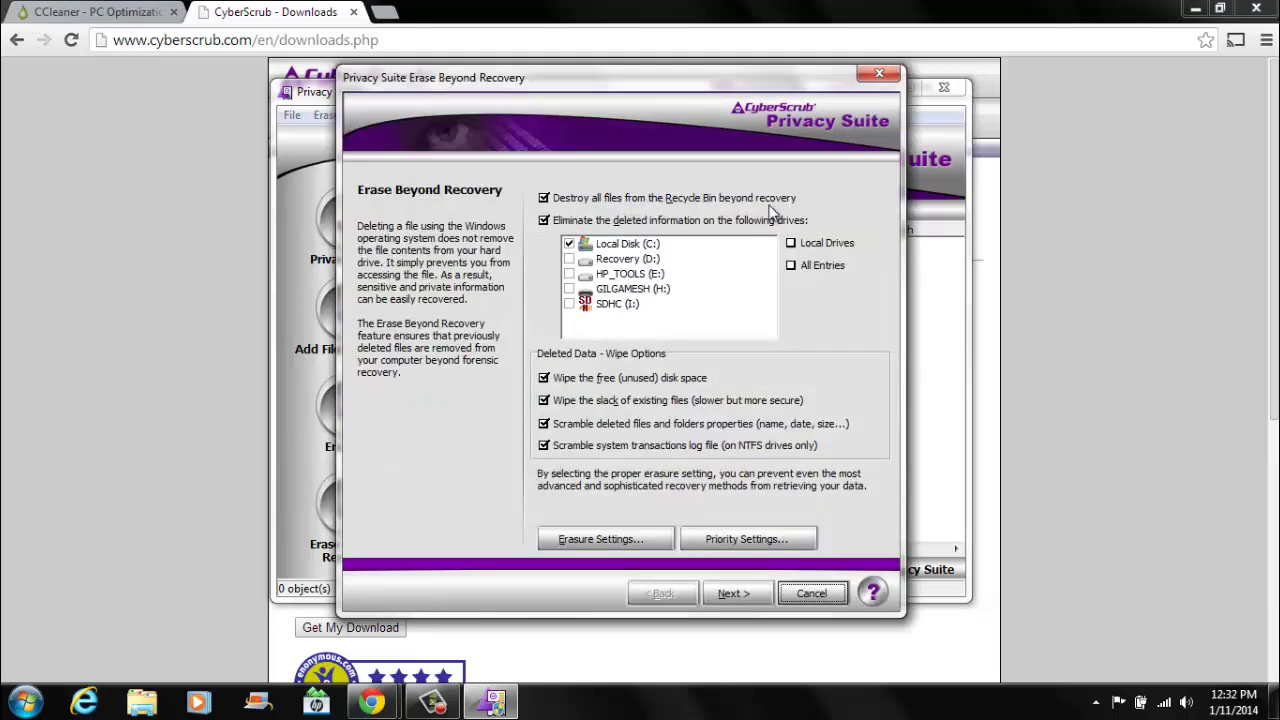
drag(740, 75, 721, 47)
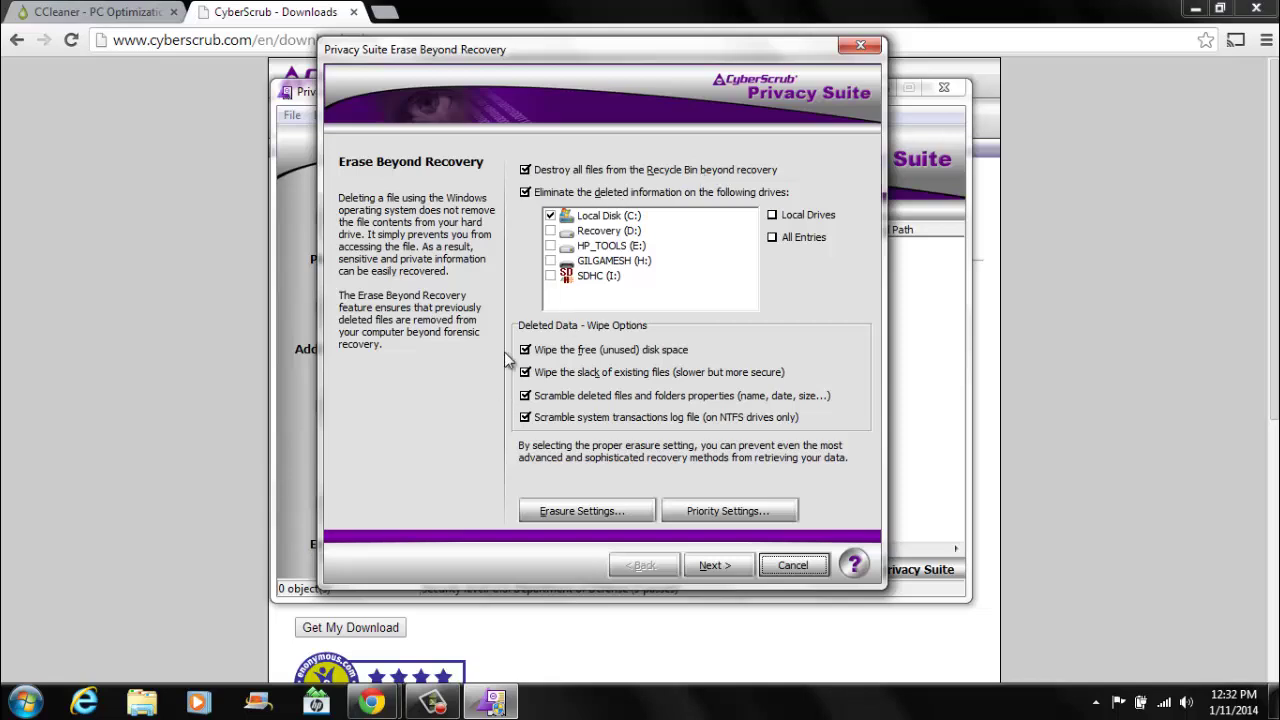
click(714, 565)
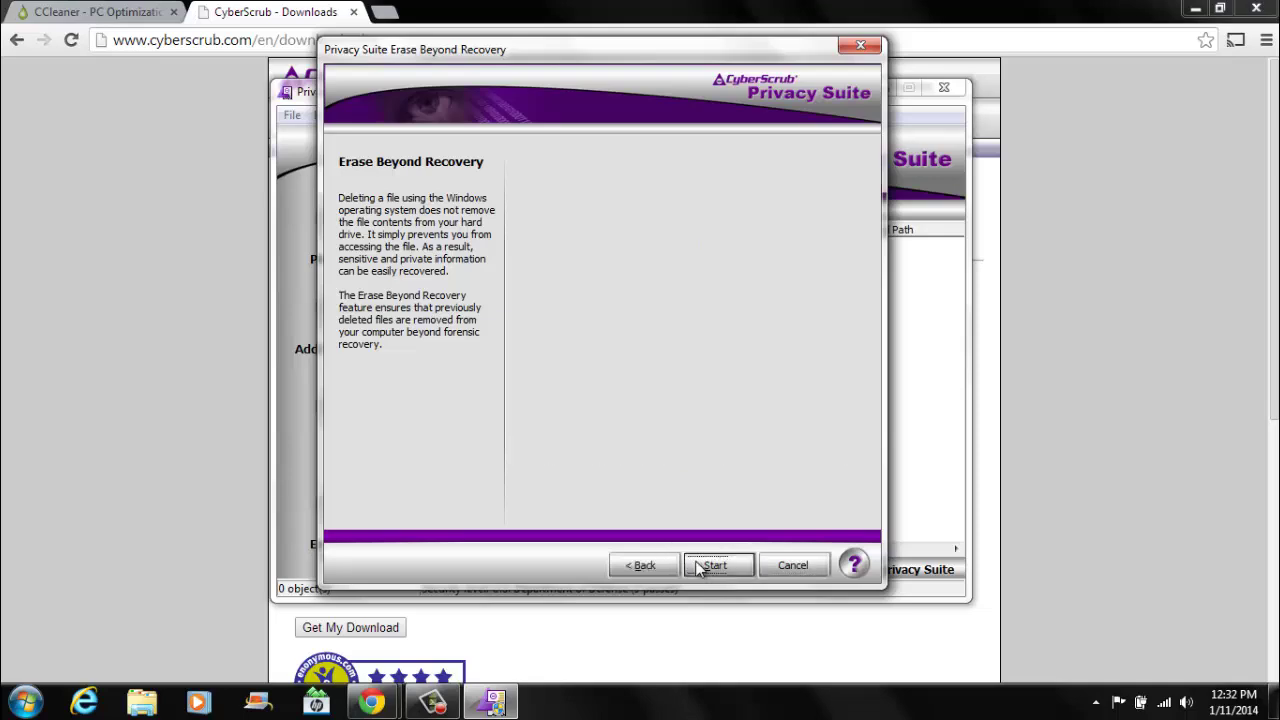
click(644, 565)
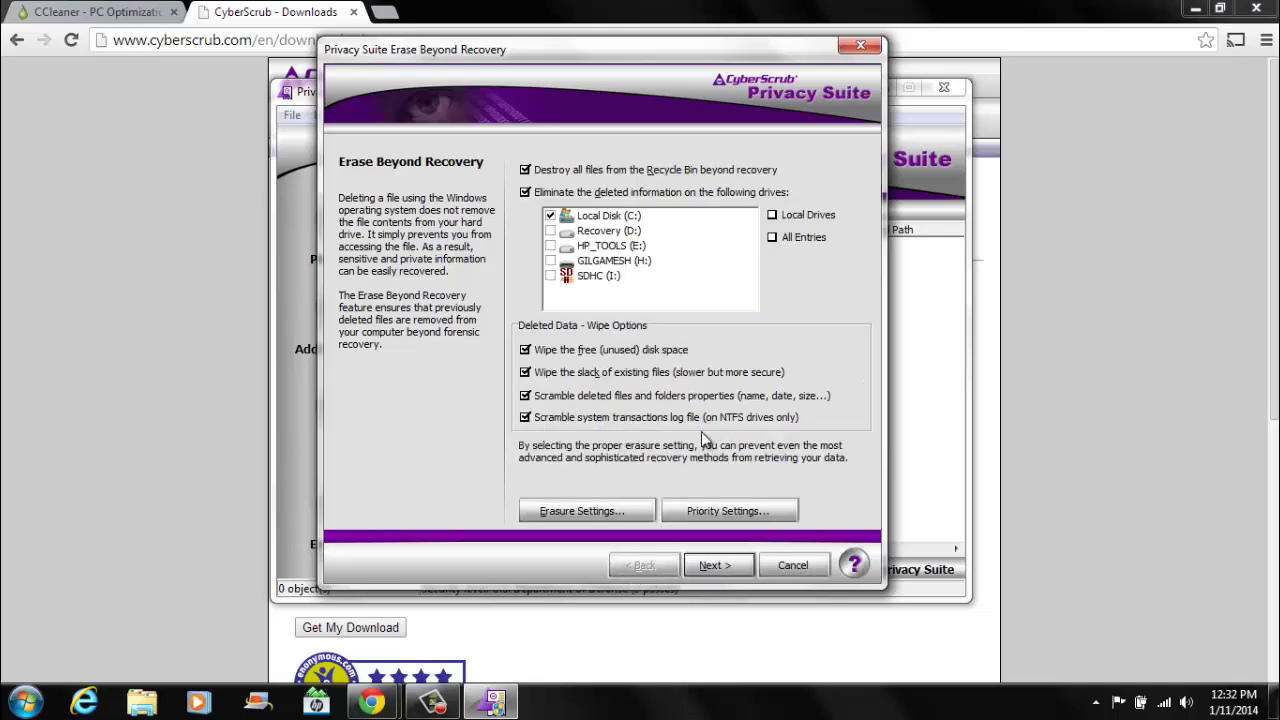
Step: Check the Priority Settings for Erase Beyond Recovery and close the erase options
click(707, 515)
click(702, 511)
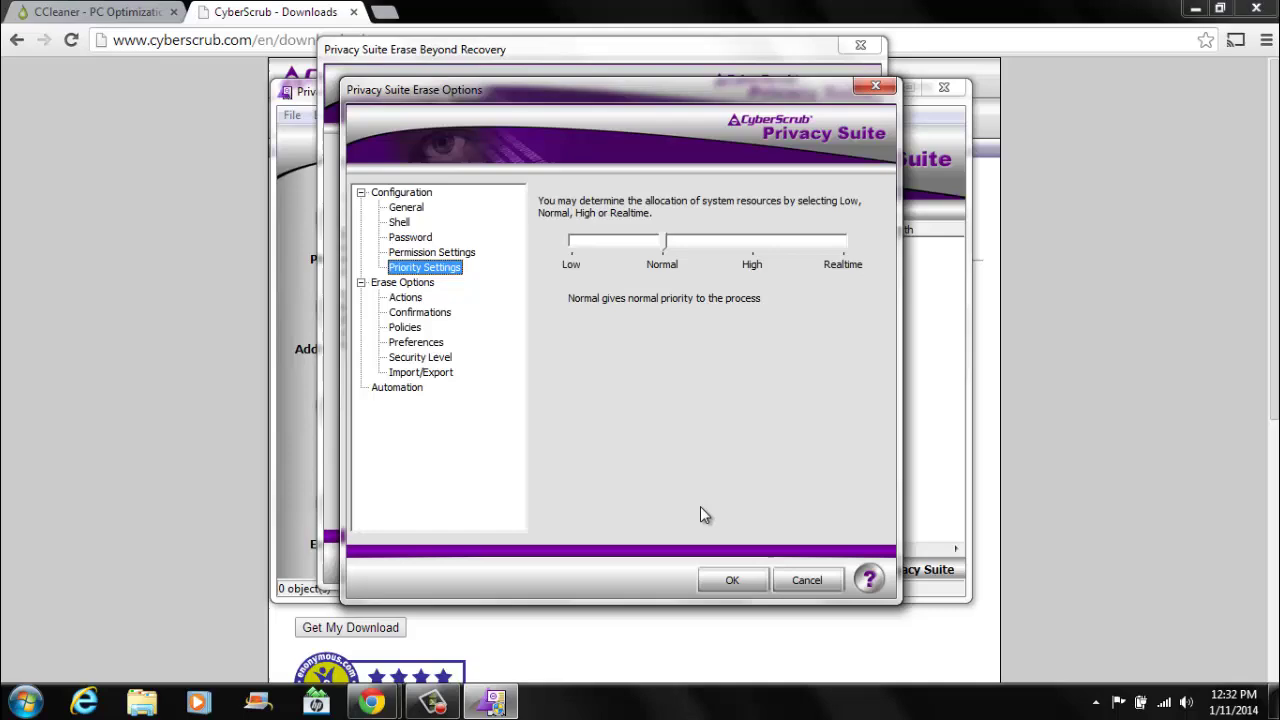
click(719, 571)
Step: Open the Erasure Settings and examine the full list of available wipe methods
click(616, 511)
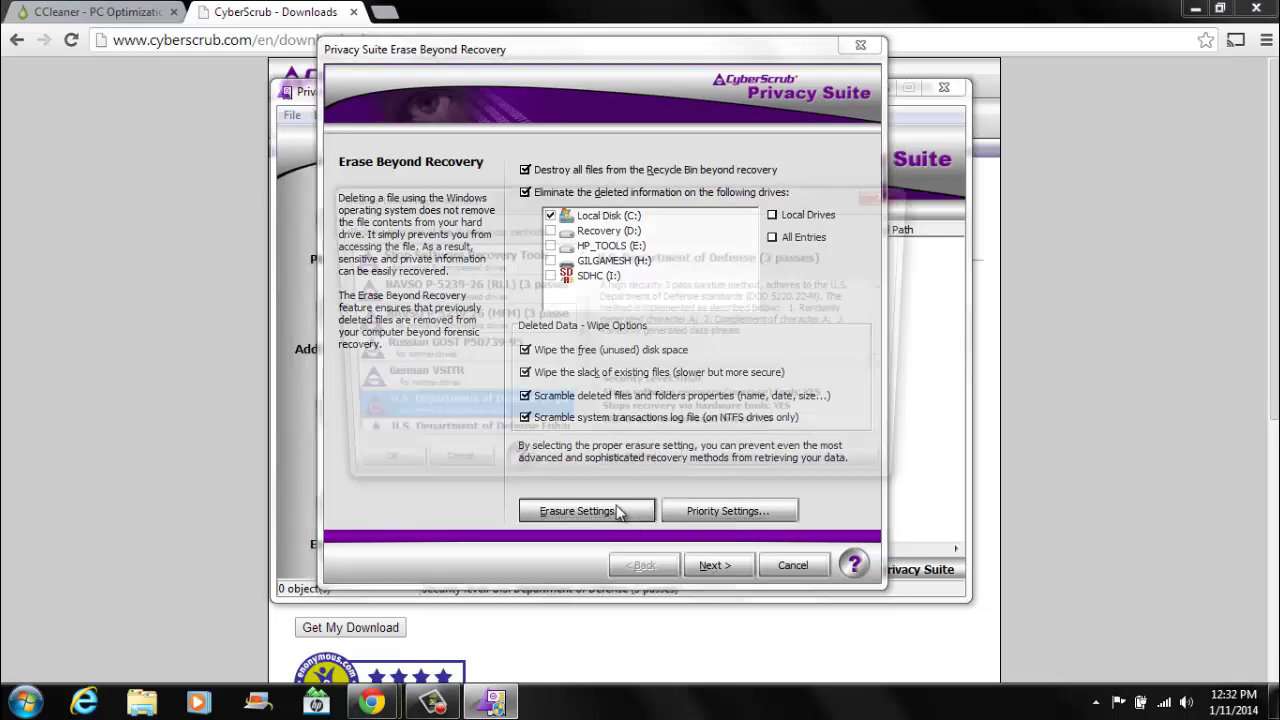
mouse_move(666, 194)
mouse_down()
mouse_move(656, 581)
mouse_move(614, 564)
mouse_move(624, 197)
mouse_up()
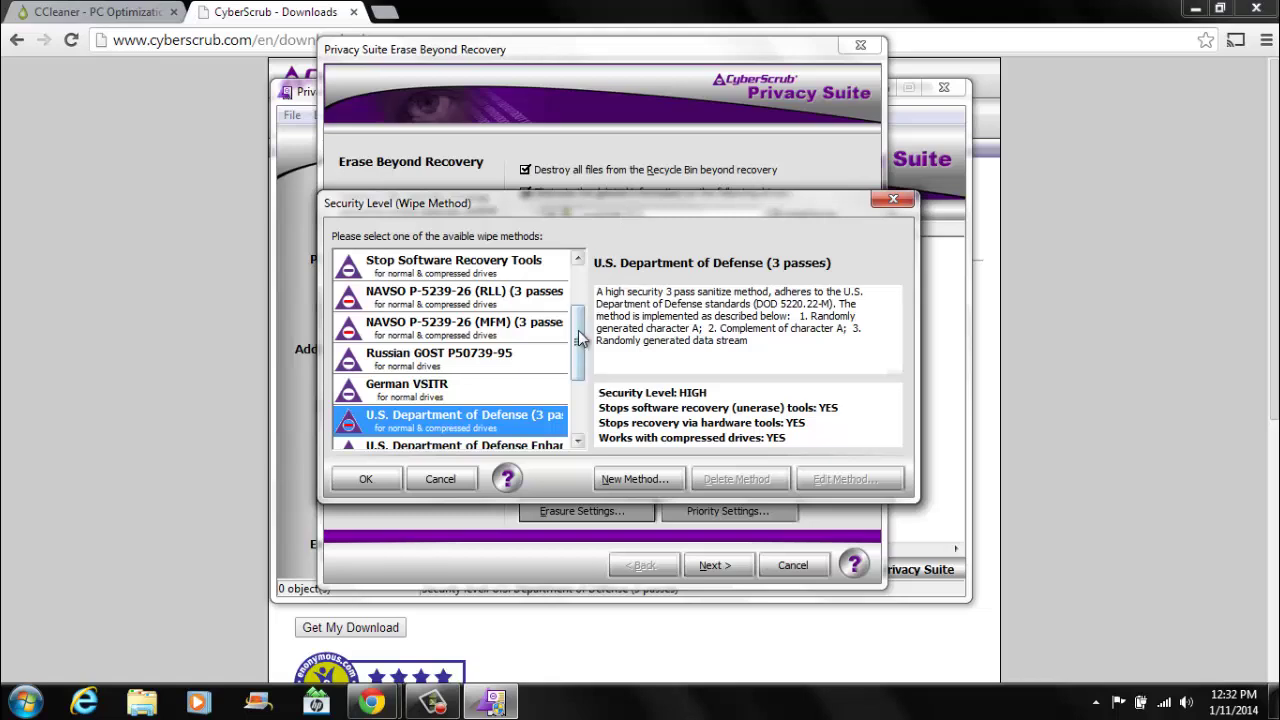
drag(583, 334, 587, 231)
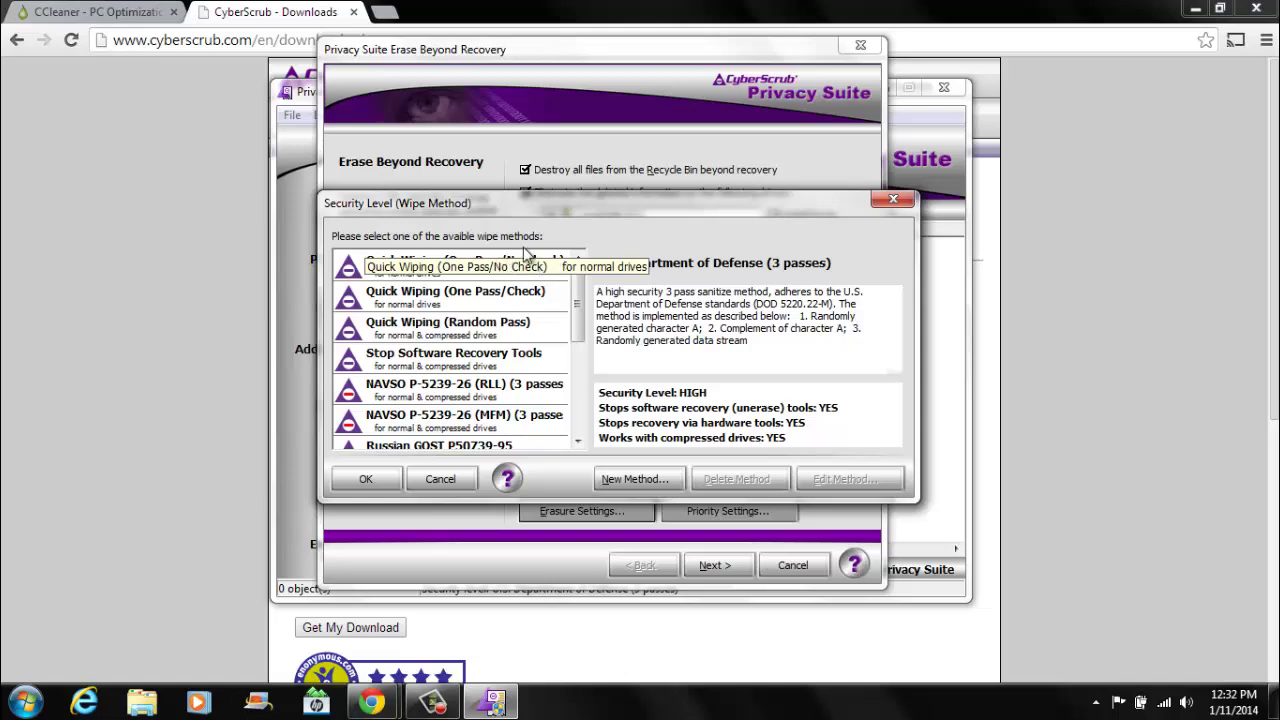
scroll(582, 296, down, 3)
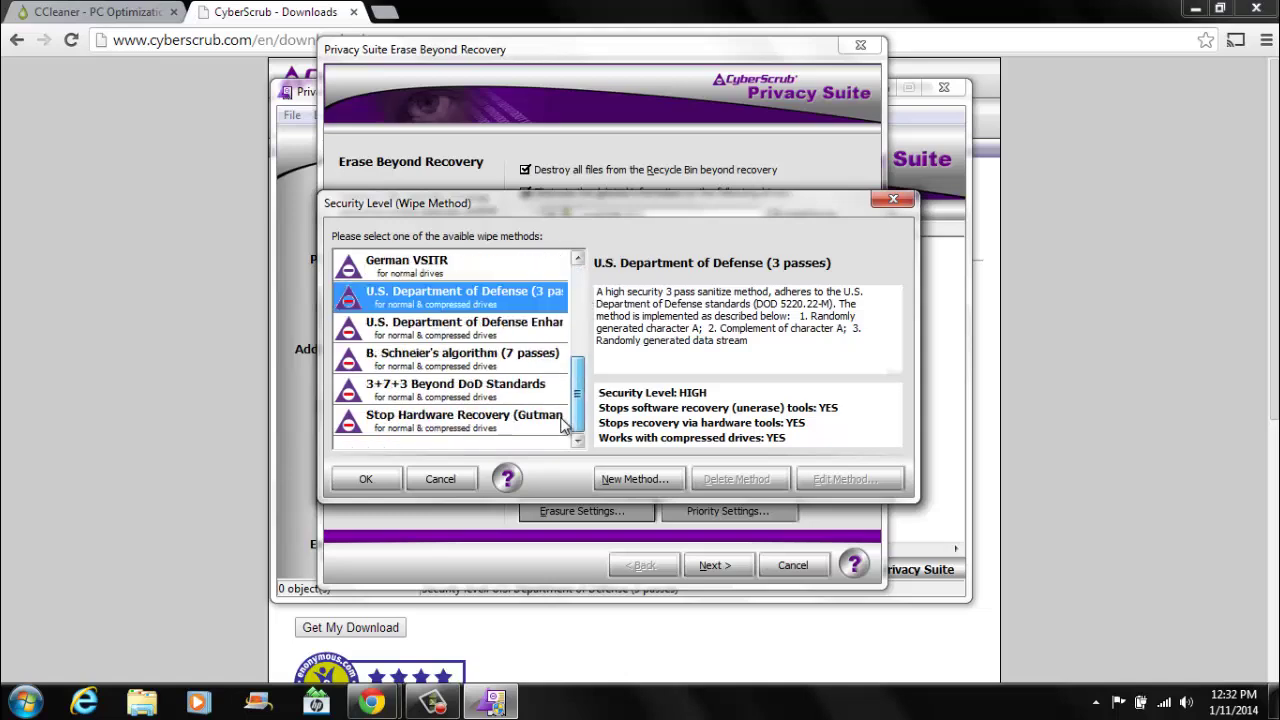
scroll(582, 296, up, 3)
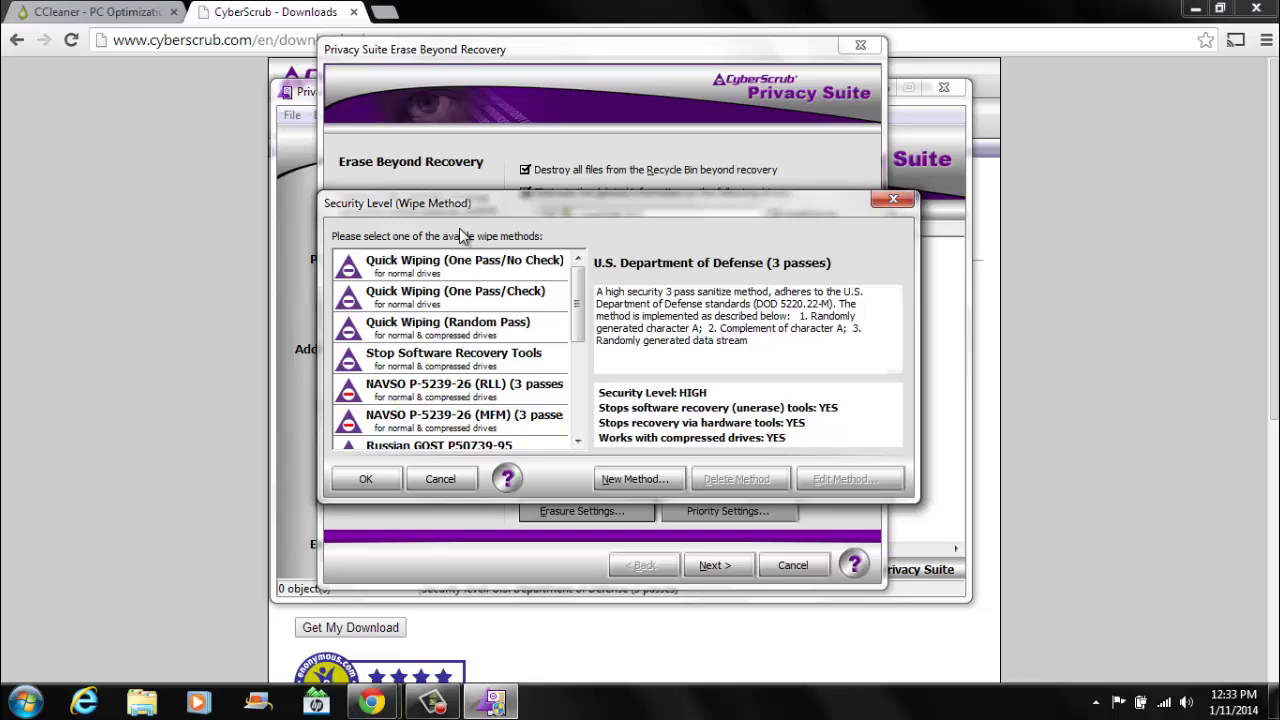
drag(579, 315, 578, 450)
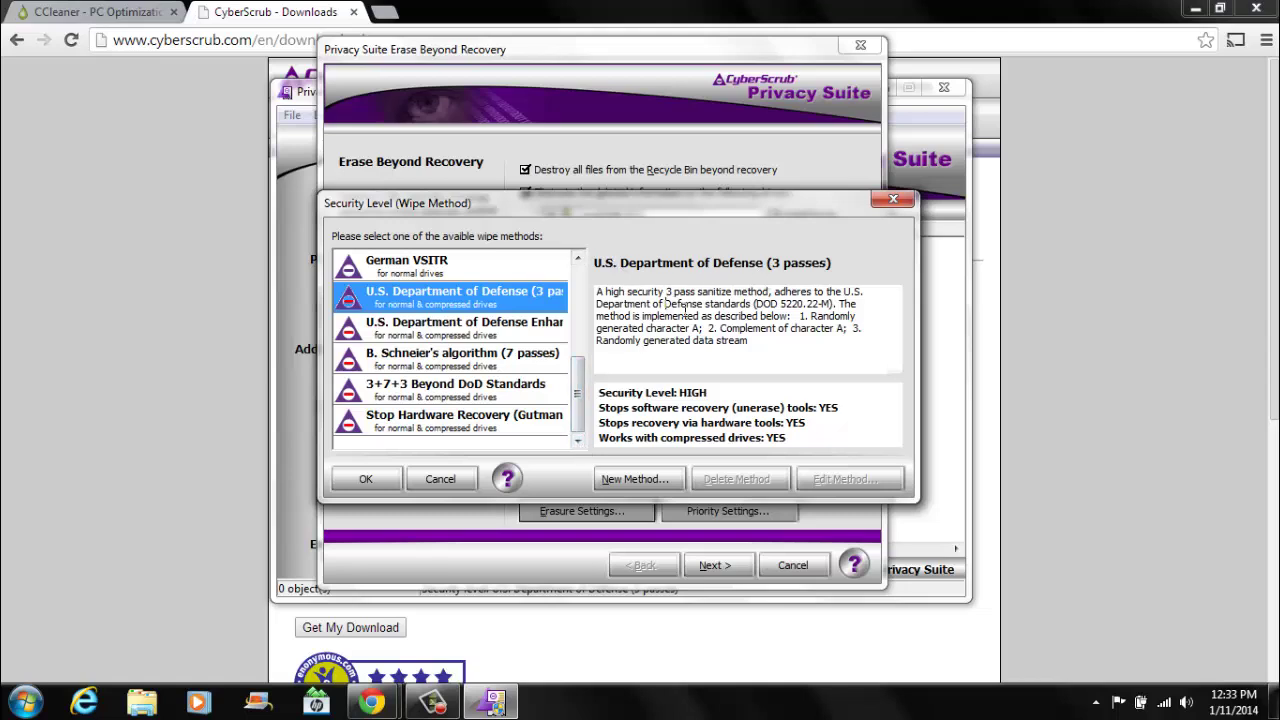
click(744, 369)
Step: Select the Stop Hardware Recovery (Gutmann) wipe method, read its description against the other methods, and close the list without applying
click(544, 420)
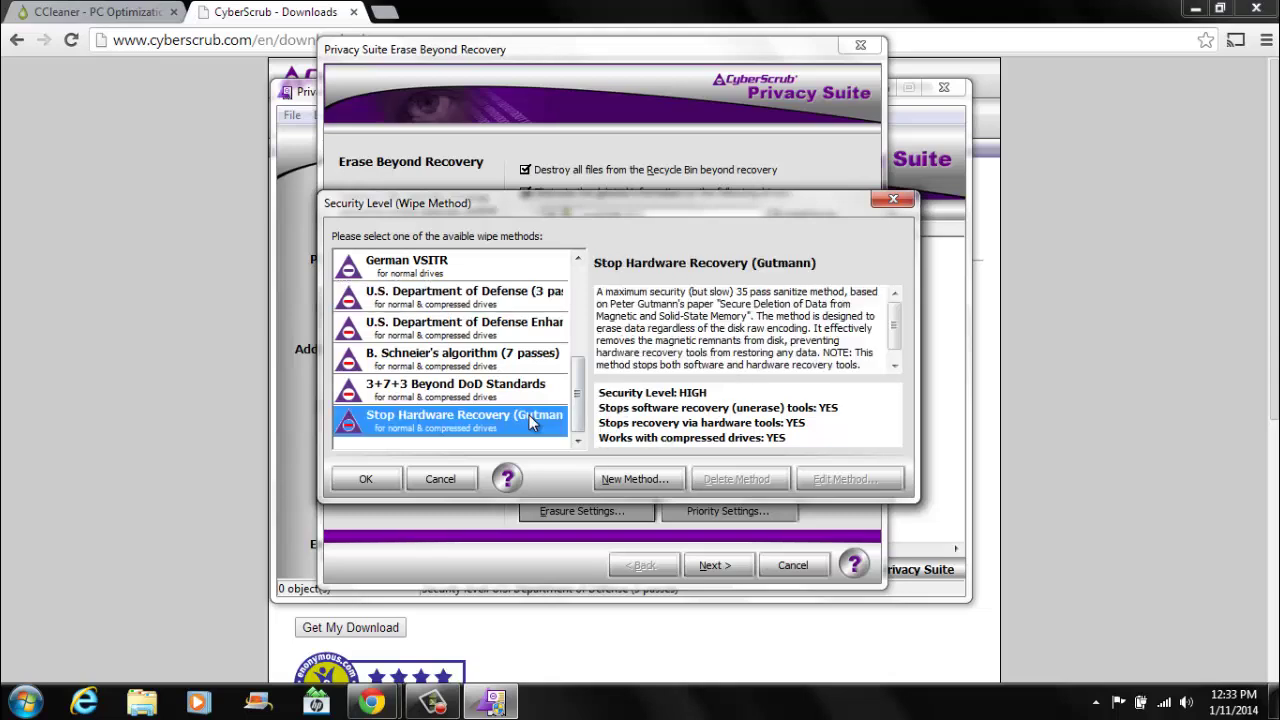
mouse_move(893, 322)
mouse_down()
mouse_move(897, 365)
mouse_move(893, 316)
mouse_up()
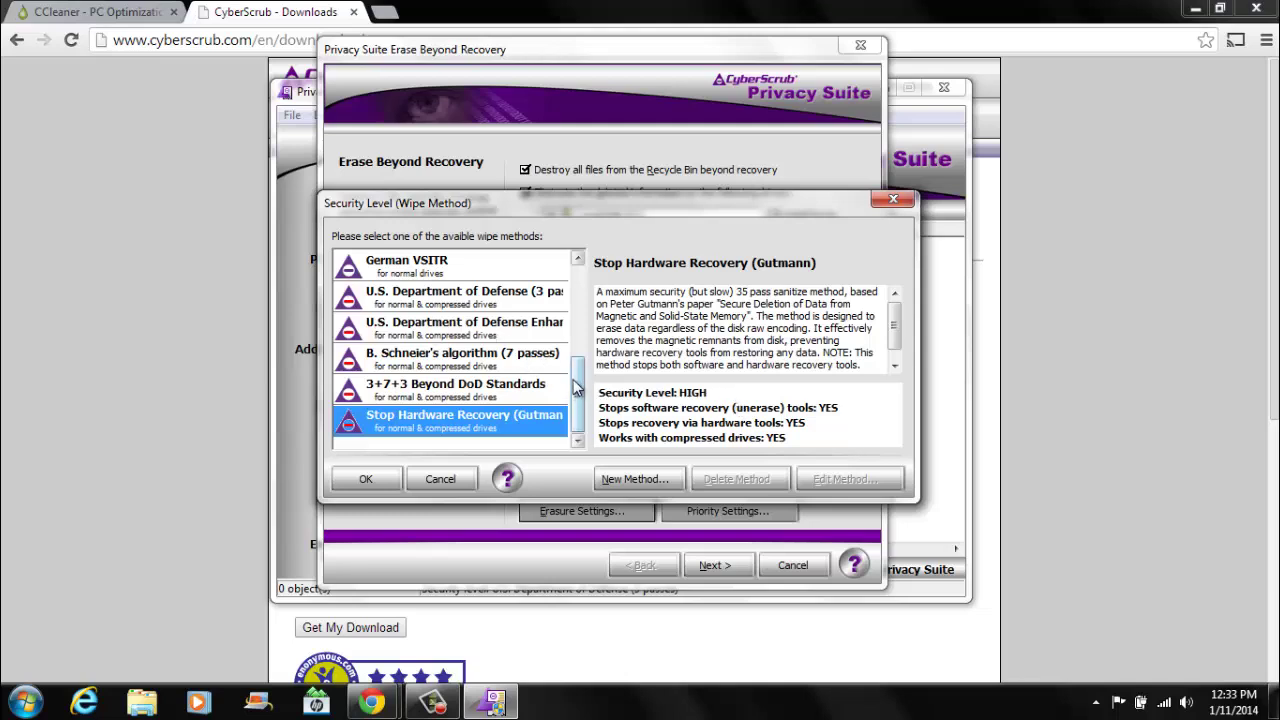
scroll(578, 398, up, 3)
scroll(576, 358, down, 3)
scroll(590, 420, up, 3)
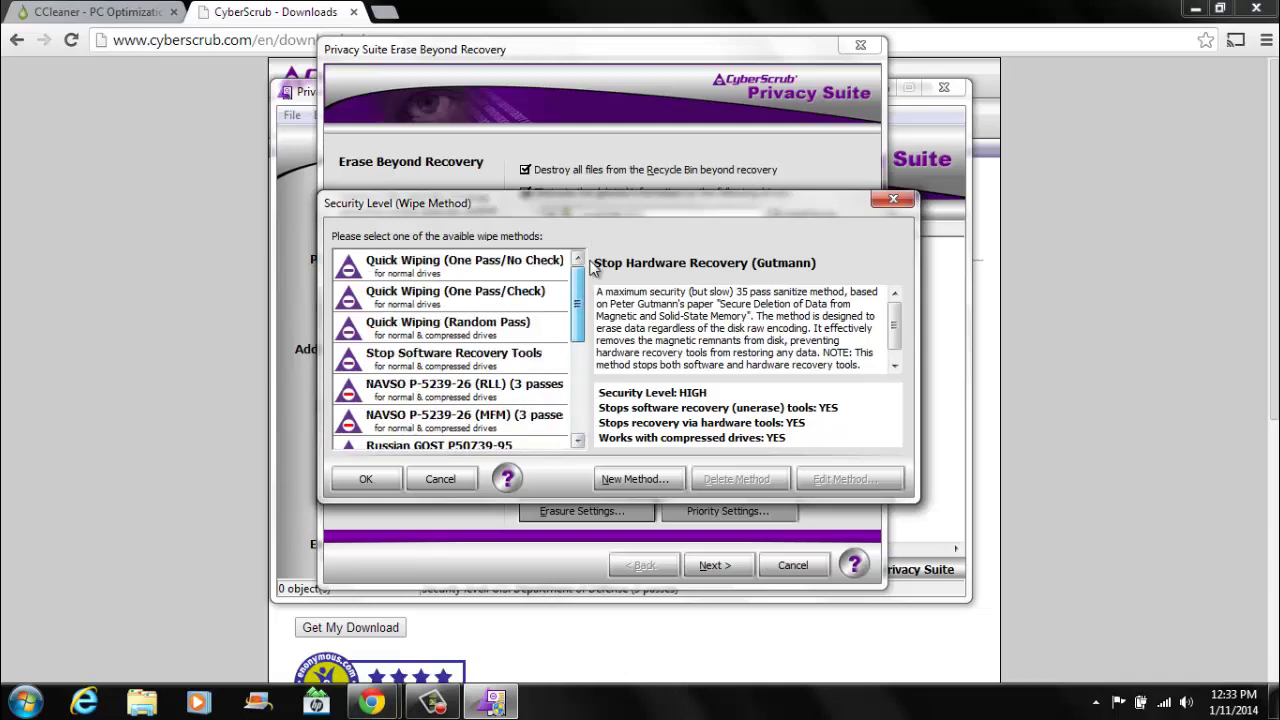
scroll(603, 467, down, 3)
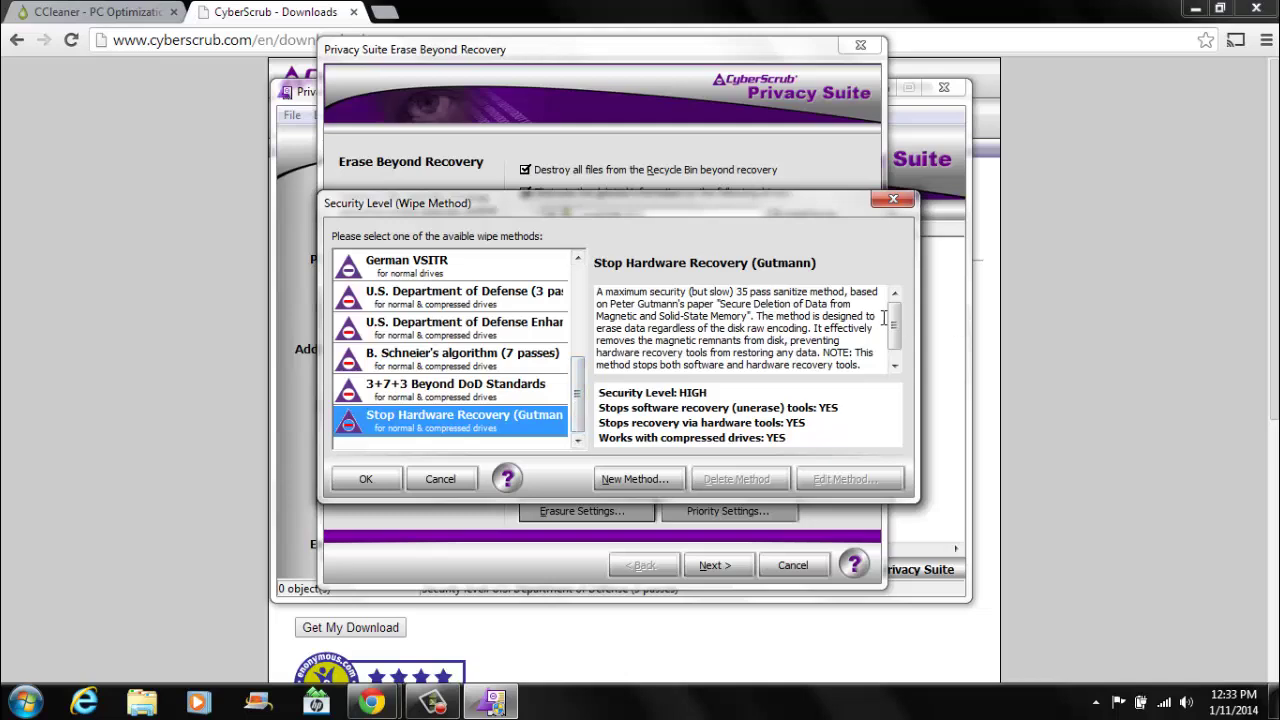
mouse_move(895, 330)
mouse_down()
mouse_move(910, 390)
mouse_move(903, 312)
mouse_up()
click(889, 201)
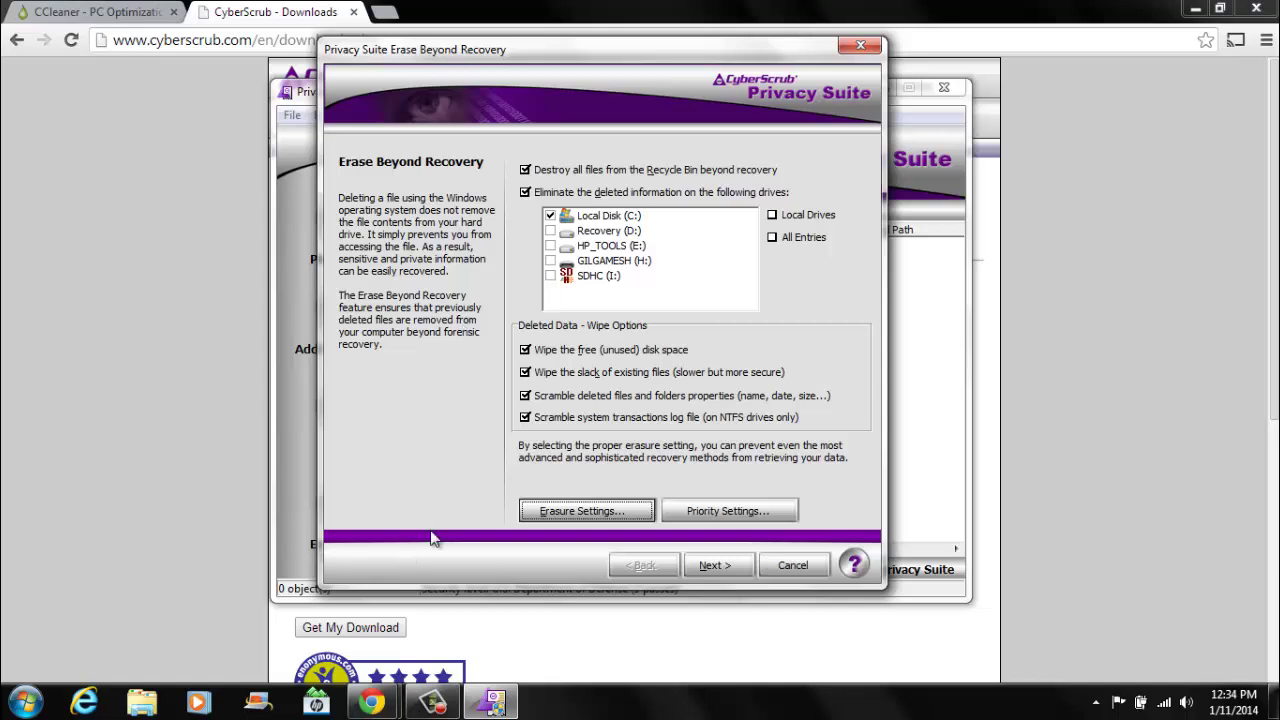
Step: Cancel the Erase Beyond Recovery wizard and close Privacy Suite
drag(463, 55, 550, 261)
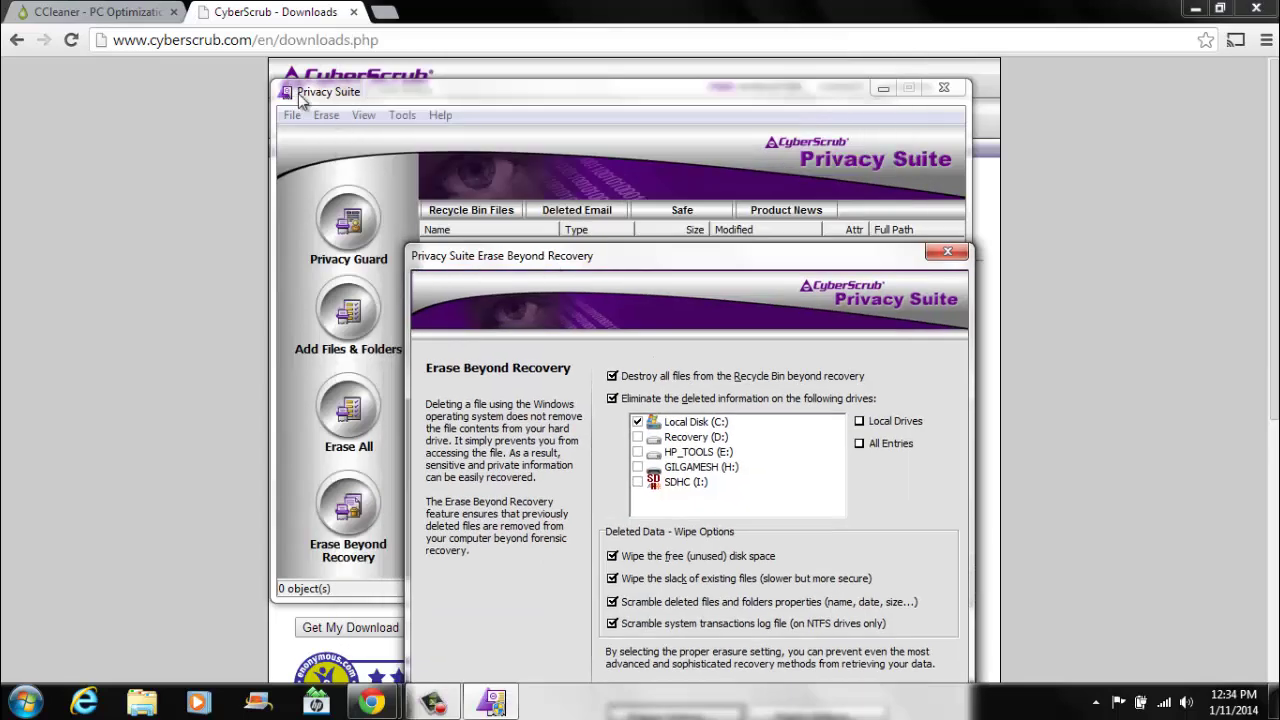
mouse_move(506, 252)
mouse_down()
mouse_move(504, 160)
mouse_move(479, 84)
mouse_up()
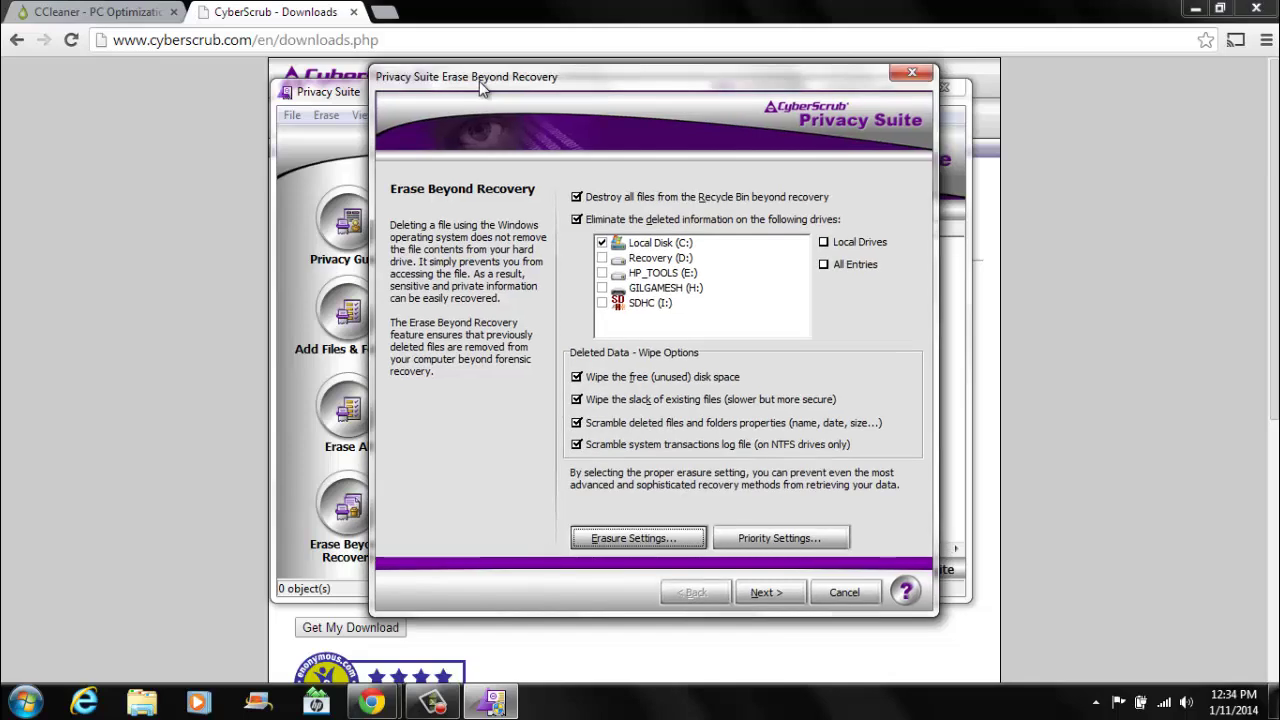
click(830, 592)
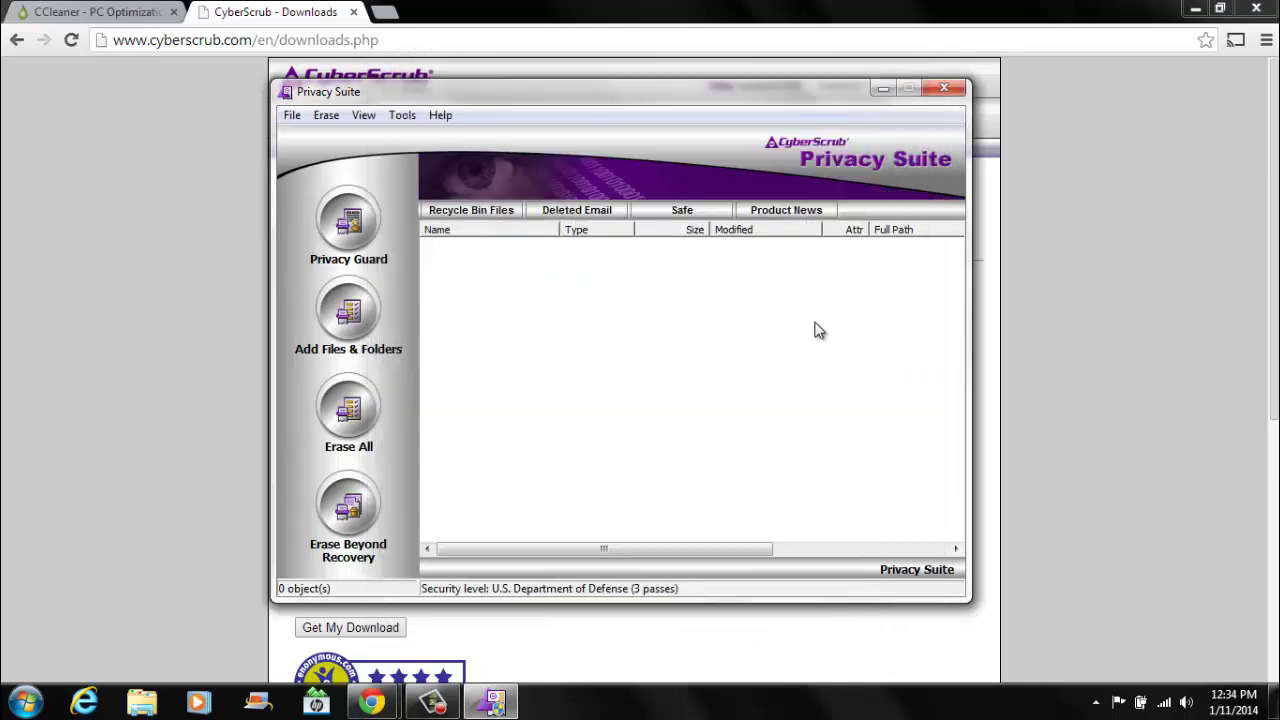
mouse_move(802, 104)
mouse_down()
mouse_move(806, 437)
mouse_move(814, 120)
mouse_move(829, 126)
mouse_up()
click(943, 105)
Step: Look over CyberScrub's downloads page again and compare it with Piriform's CCleaner page, ending on the CCleaner page
scroll(1246, 323, down, 3)
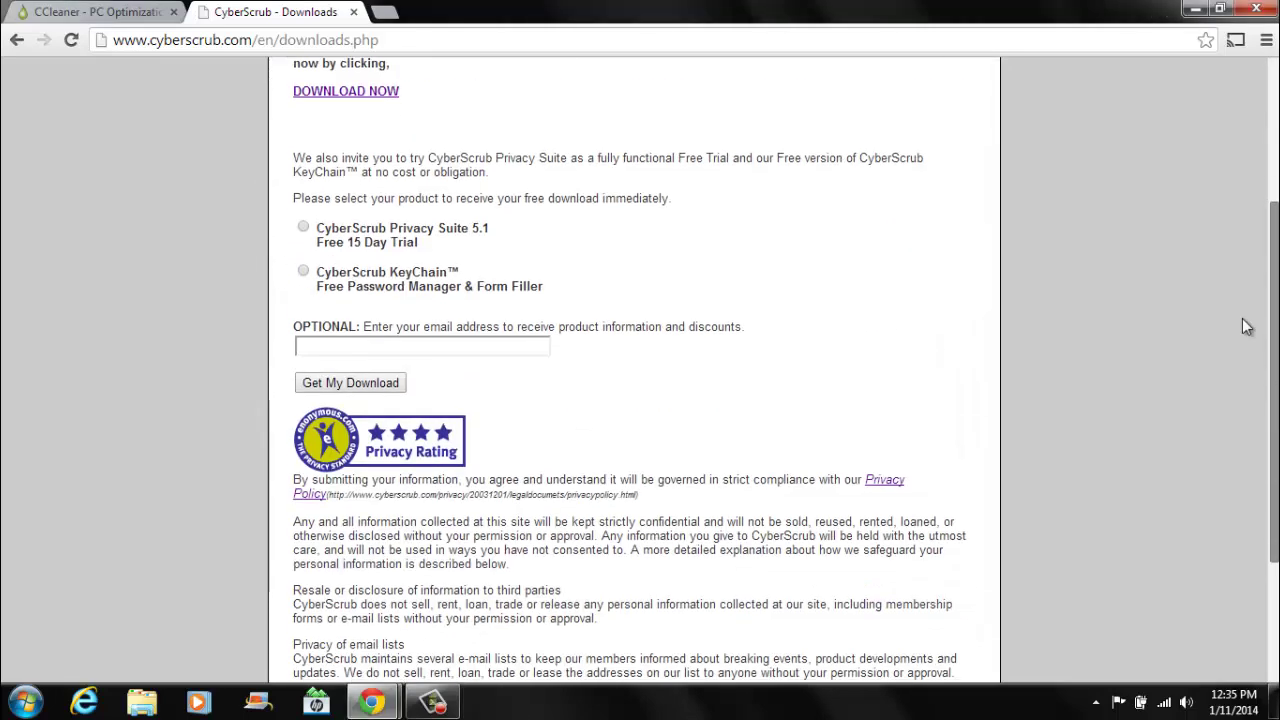
scroll(1246, 323, up, 3)
click(90, 10)
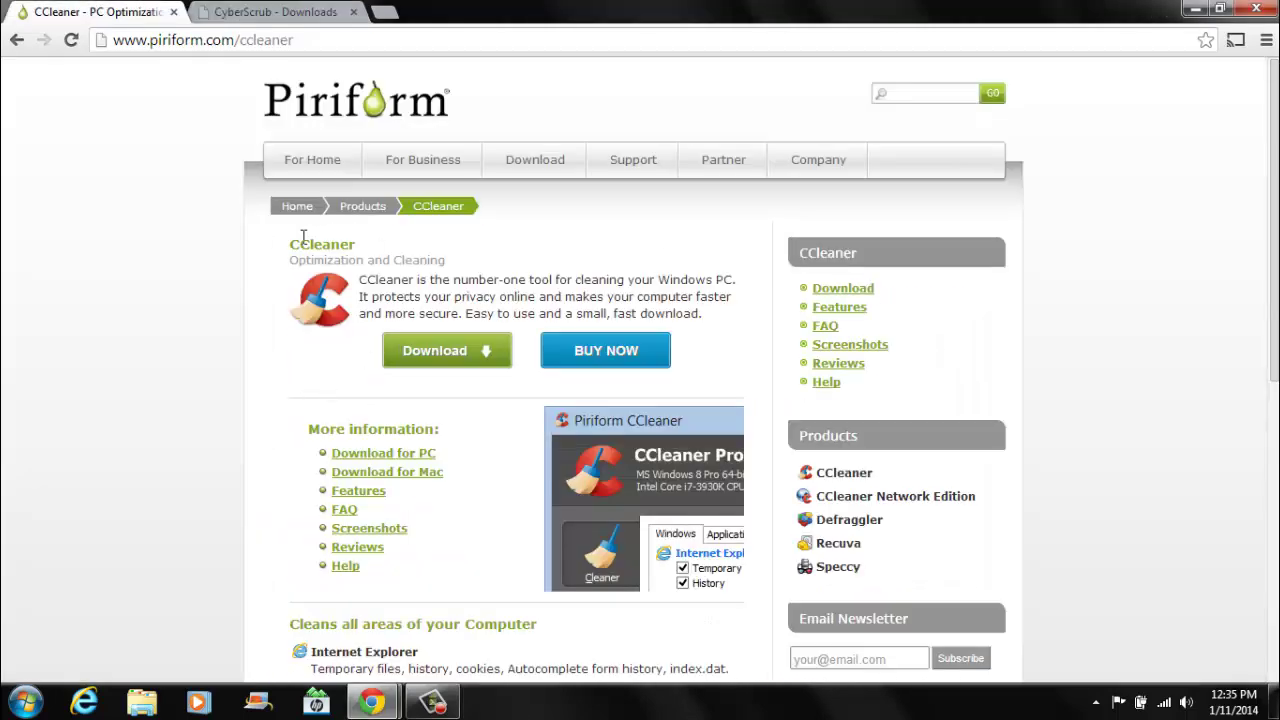
click(260, 10)
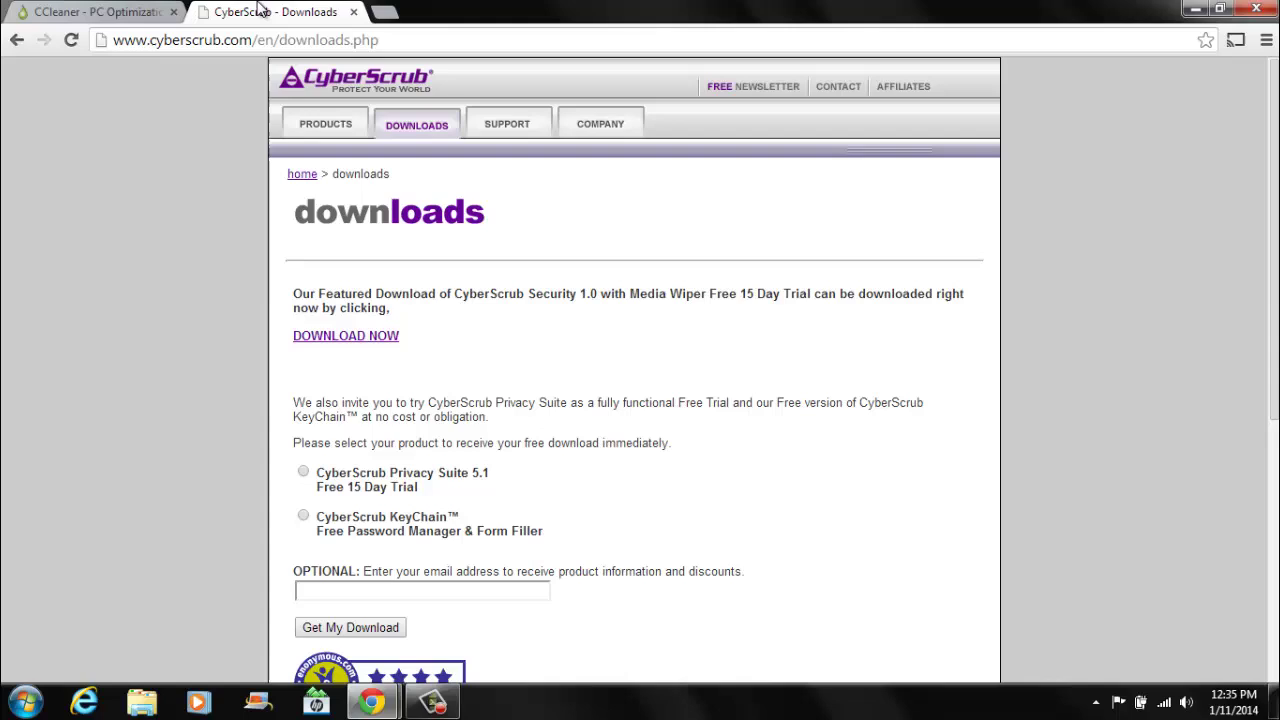
click(152, 6)
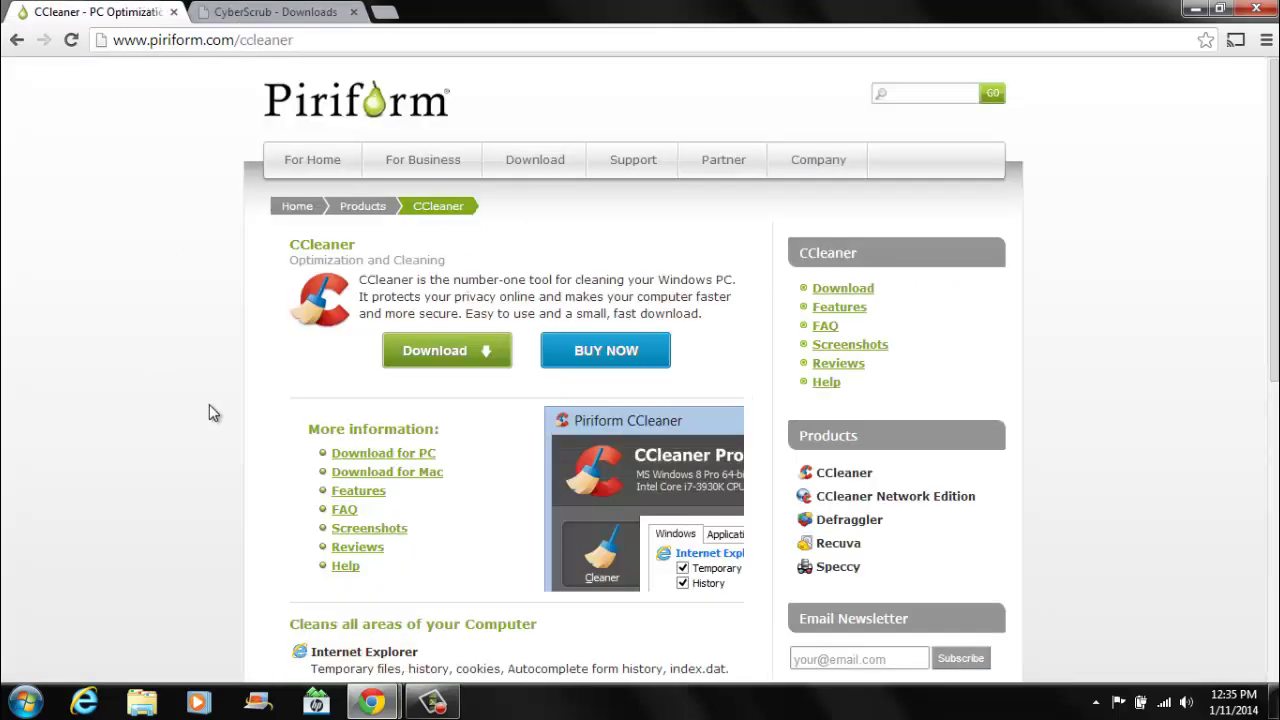